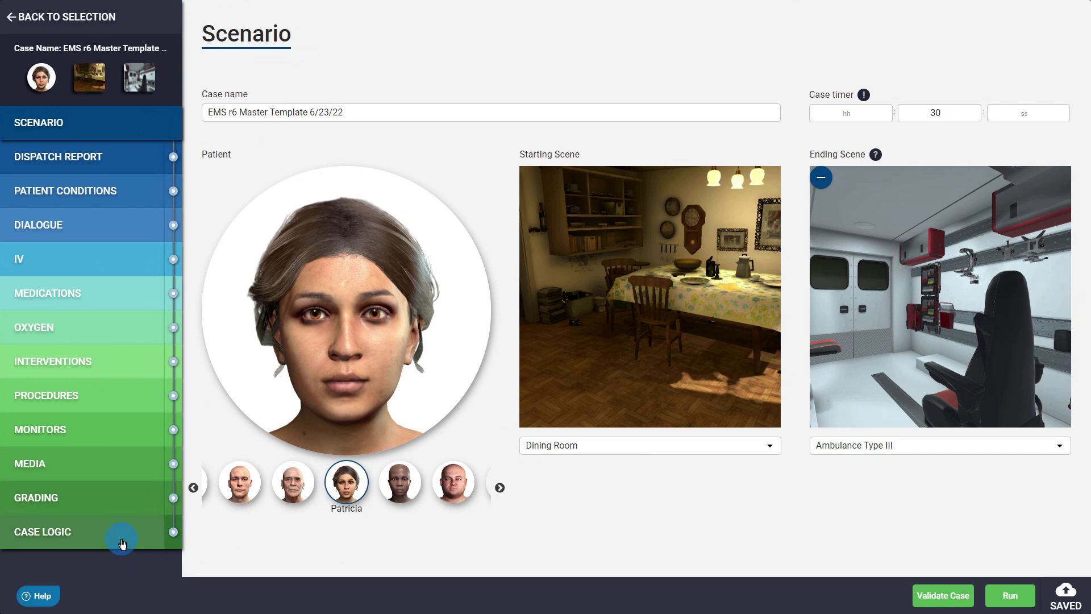
- Open the case logic editor and call up the list of node types on the empty canvas
{"action": "left_click", "coordinate": [122, 544]}
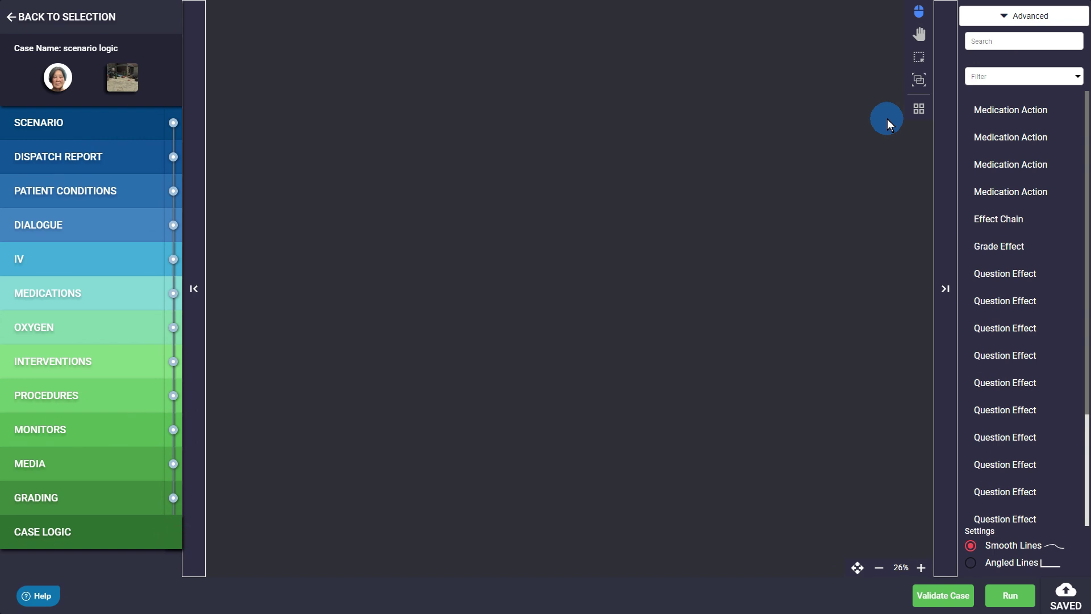
{"action": "right_click", "coordinate": [689, 258]}
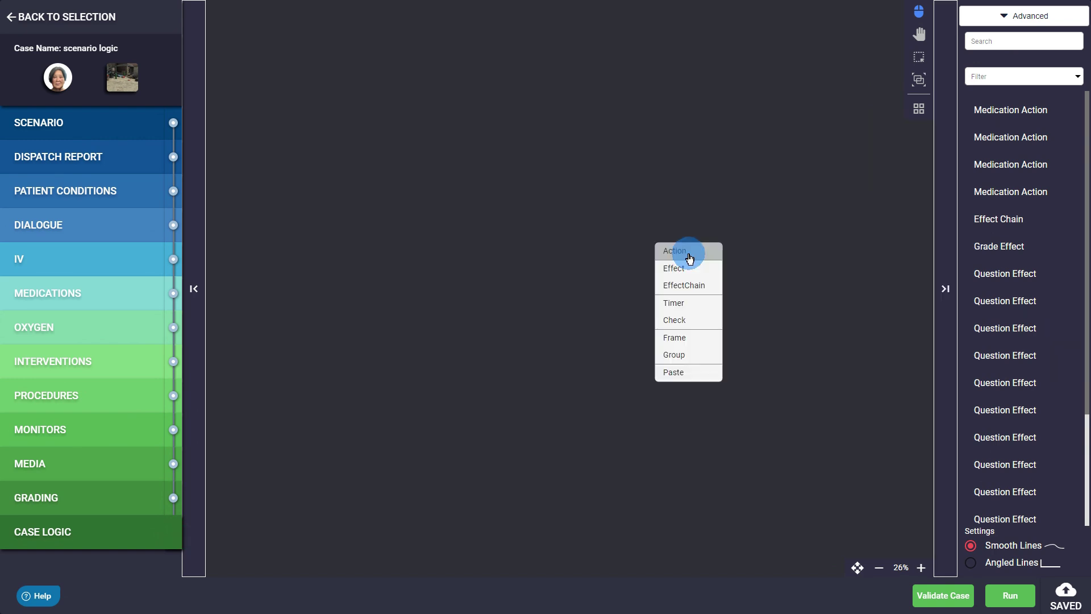
{"action": "left_click", "coordinate": [689, 256]}
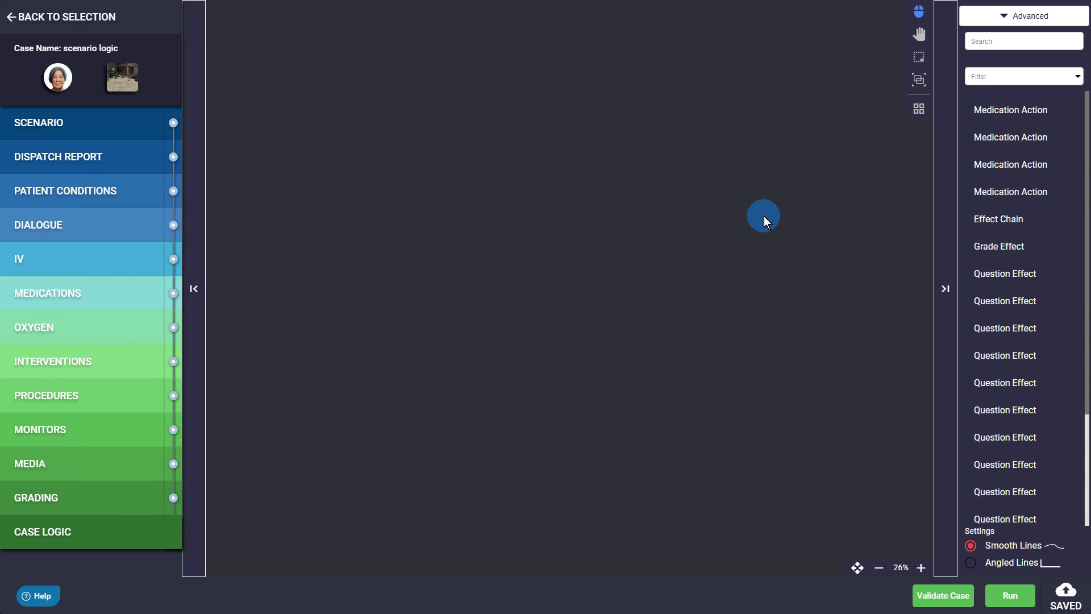
- Collapse the case section navigation and the node list beside the canvas, and expand both again
{"action": "left_click", "coordinate": [193, 291]}
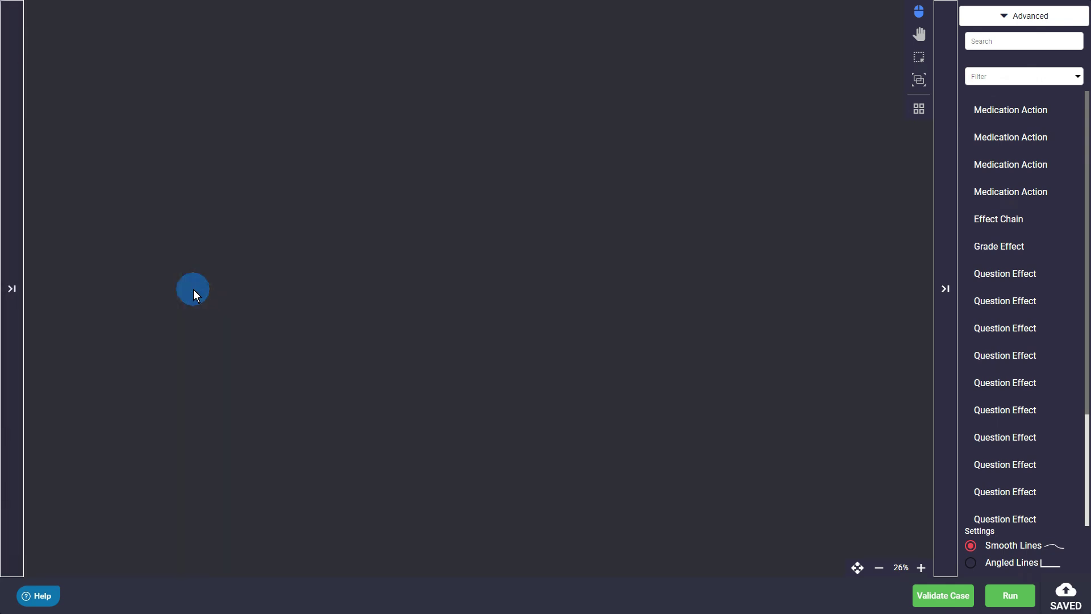
{"action": "left_click", "coordinate": [945, 293]}
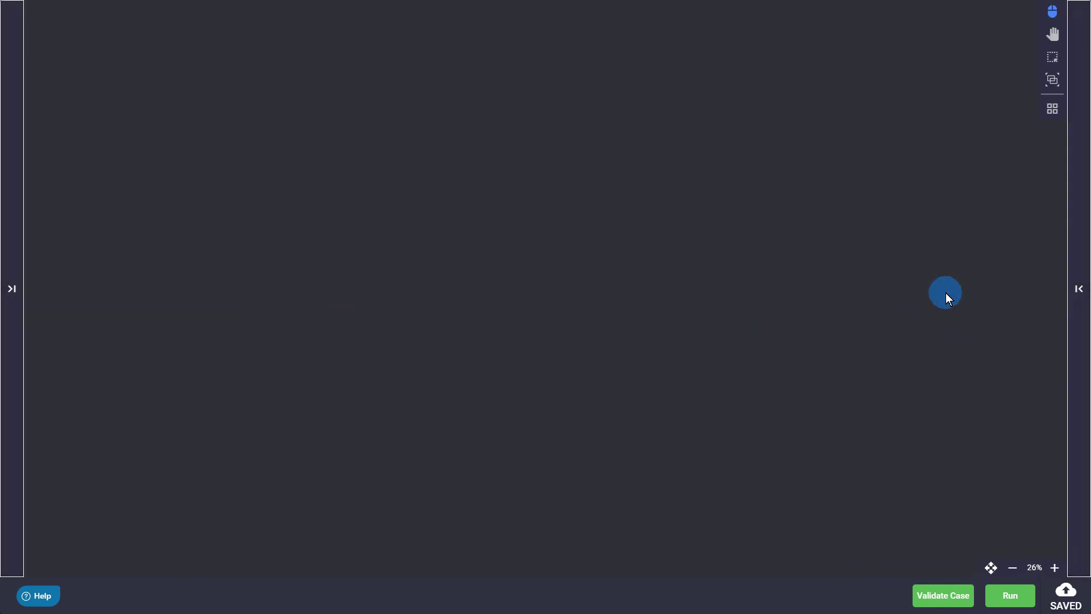
{"action": "left_click", "coordinate": [1079, 294]}
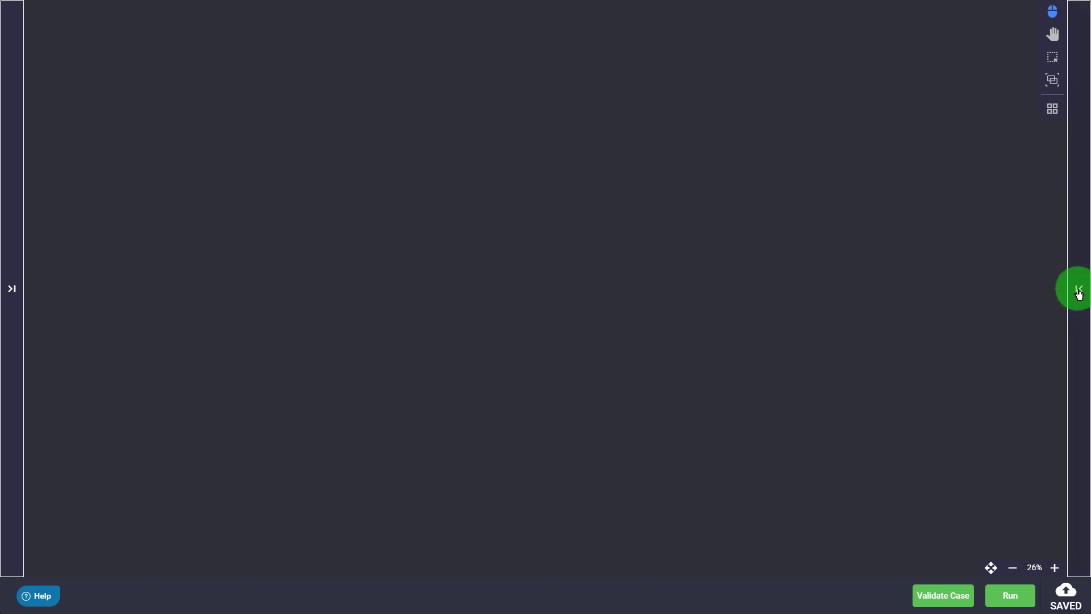
{"action": "left_click", "coordinate": [10, 292]}
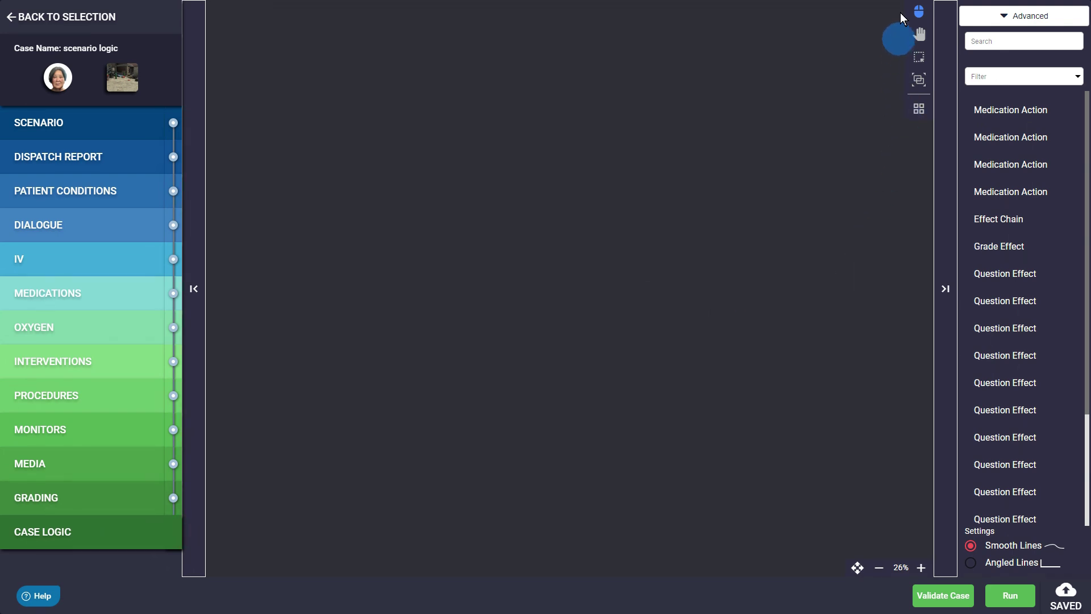
- Cycle the canvas tools through the corners of the canvas until they are back at their starting corner
{"action": "left_click", "coordinate": [919, 110]}
{"action": "left_click", "coordinate": [222, 110]}
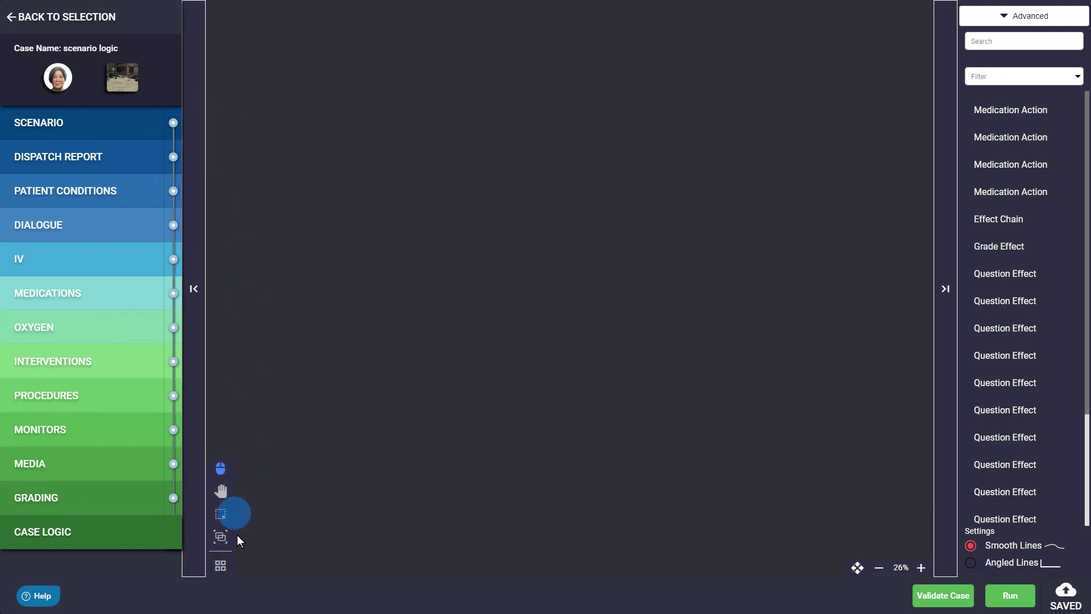
{"action": "left_click", "coordinate": [220, 566]}
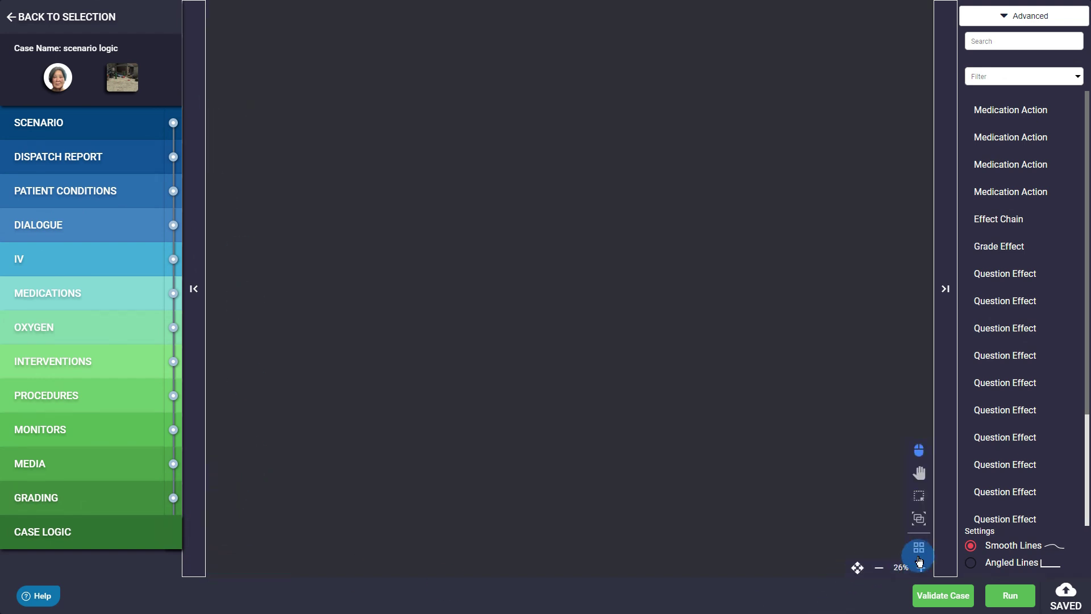
{"action": "left_click", "coordinate": [918, 547]}
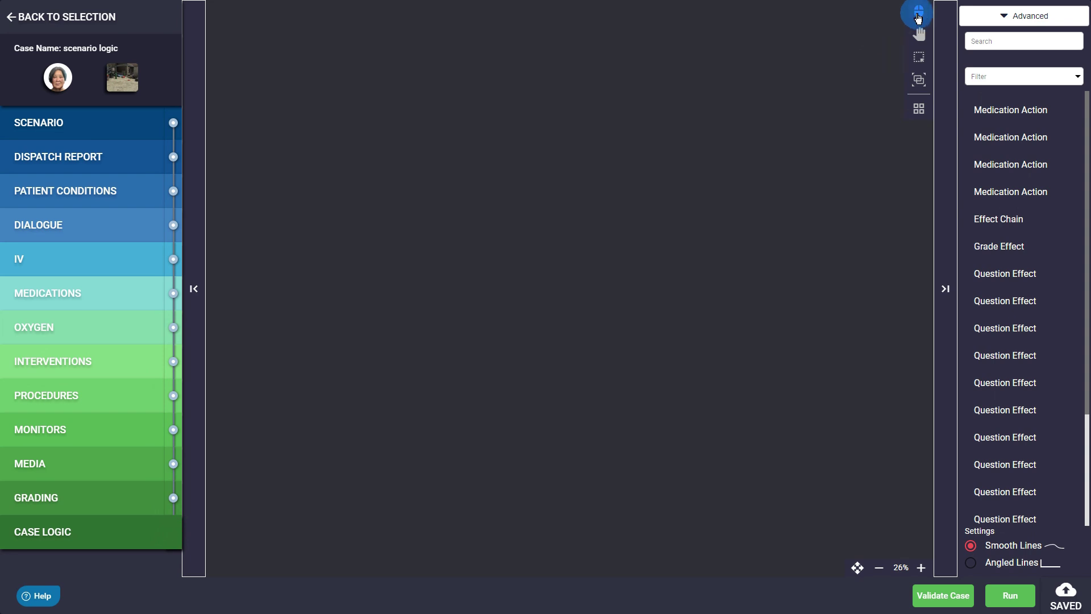
- Add an Action node to the empty canvas, reposition it, and set the zoom to 86%
{"action": "right_click", "coordinate": [557, 193]}
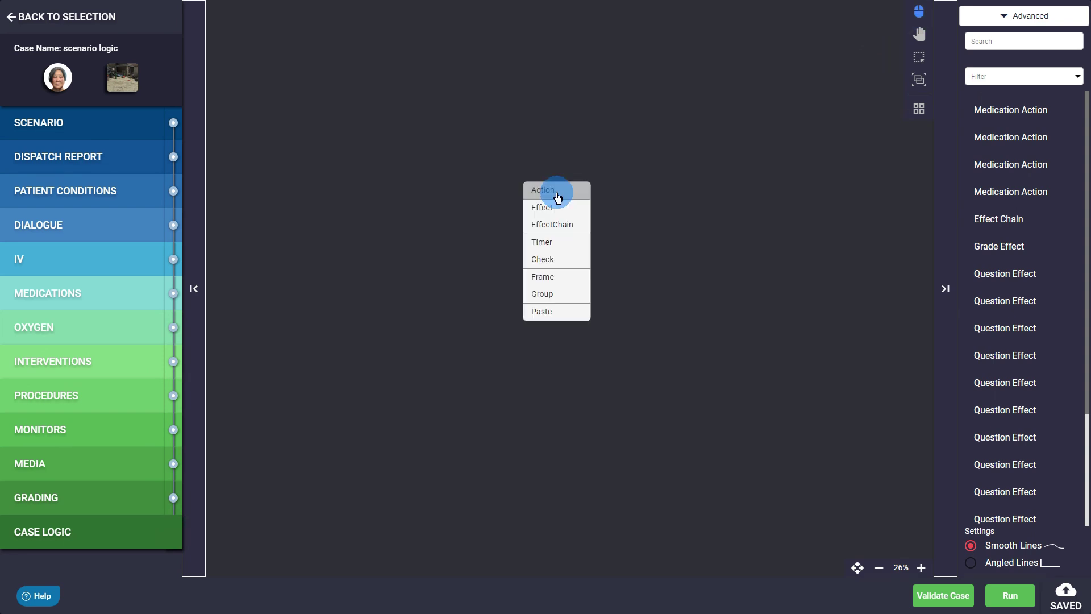
{"action": "left_click", "coordinate": [558, 196]}
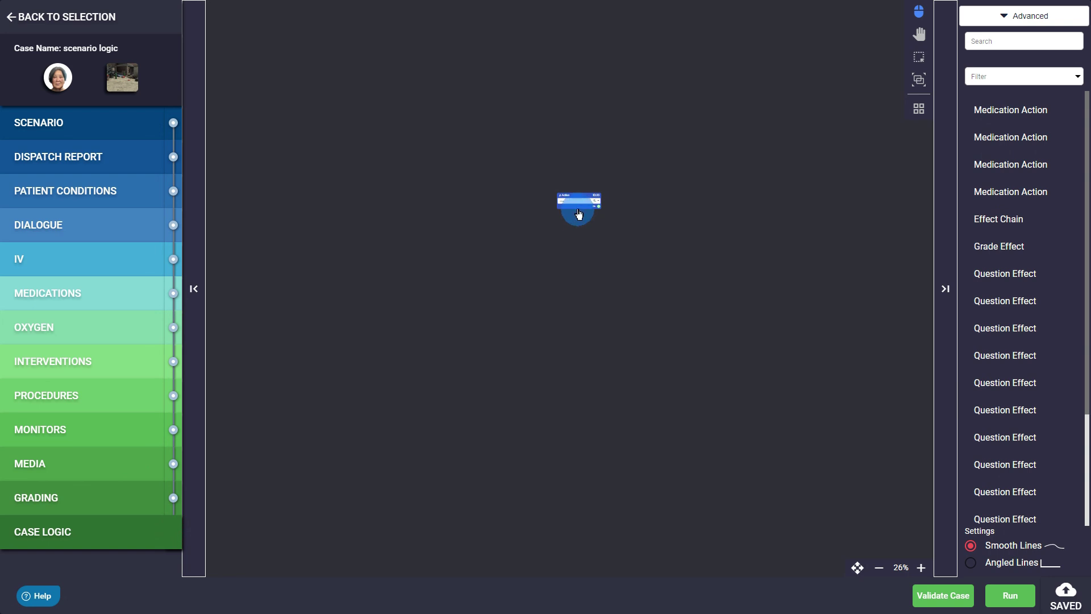
{"action": "left_click_drag", "start_coordinate": [578, 206], "coordinate": [387, 291]}
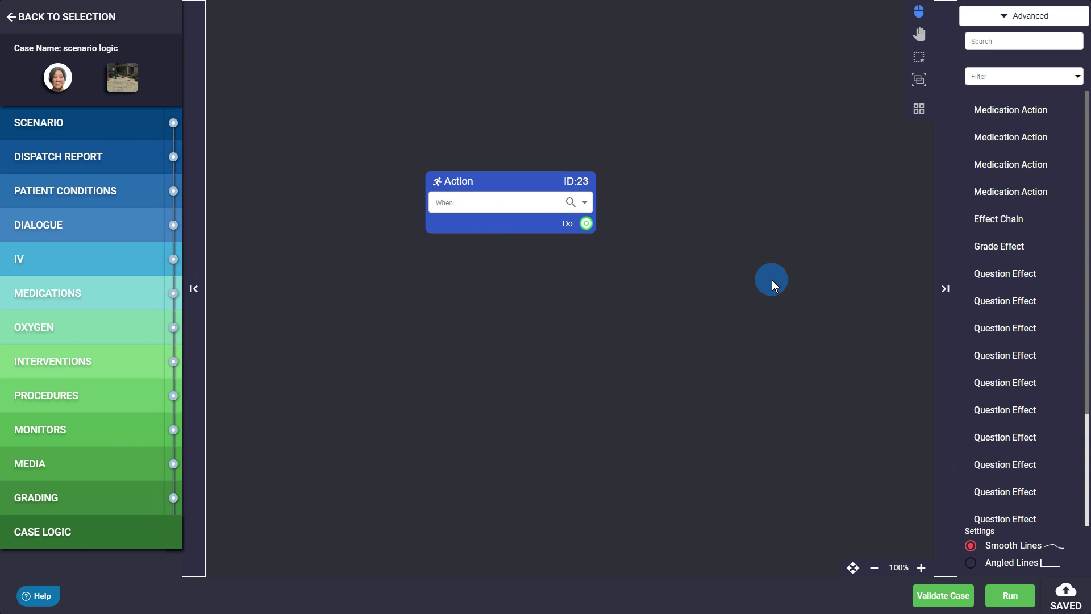
{"action": "scroll", "coordinate": [772, 279], "scroll_direction": "down", "scroll_amount": 2}
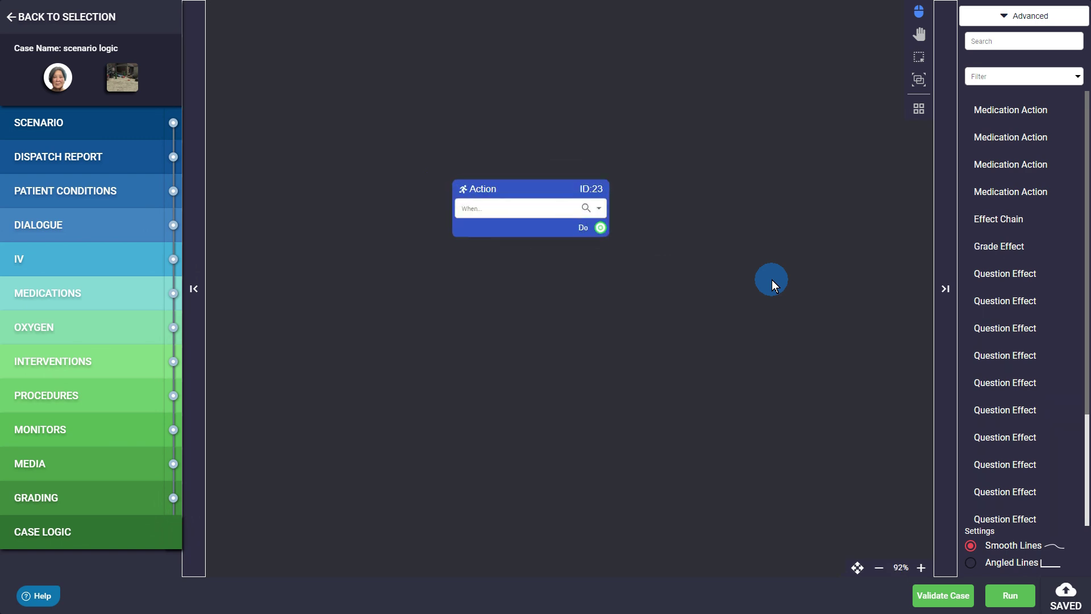
{"action": "scroll", "coordinate": [772, 279], "scroll_direction": "down", "scroll_amount": 2}
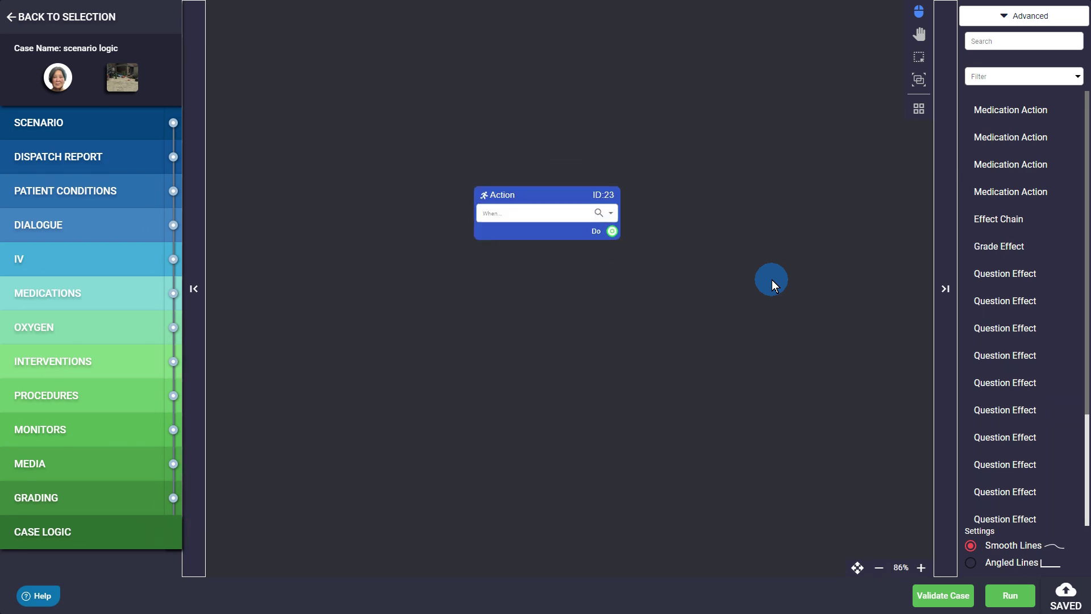
- Alternate between the hand tool to pan the canvas and the pointer tool to reposition the Action node
{"action": "left_click", "coordinate": [918, 38]}
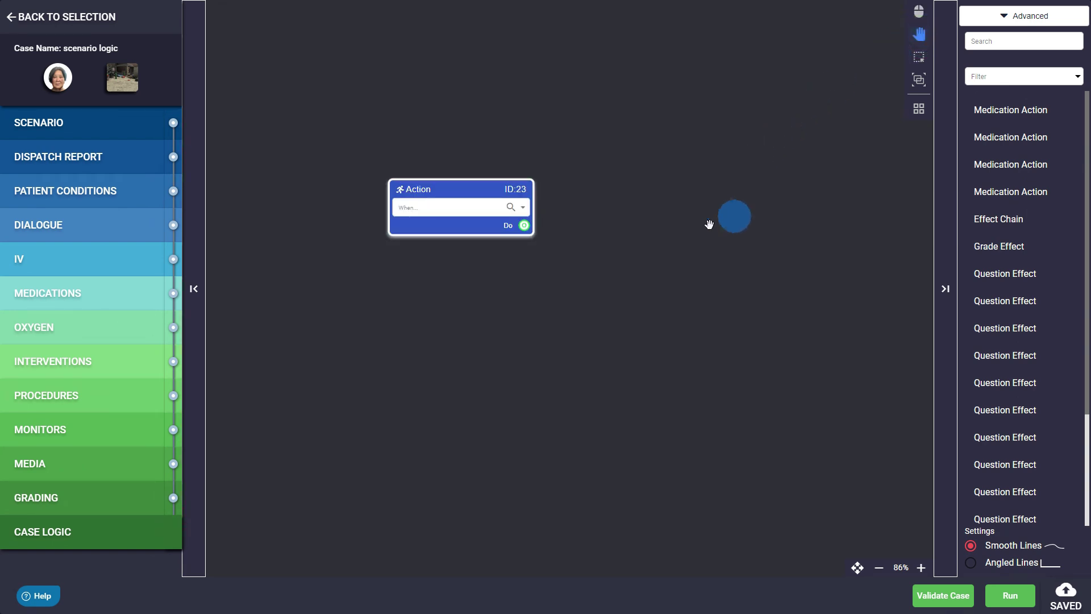
{"action": "left_click_drag", "start_coordinate": [700, 235], "coordinate": [591, 229]}
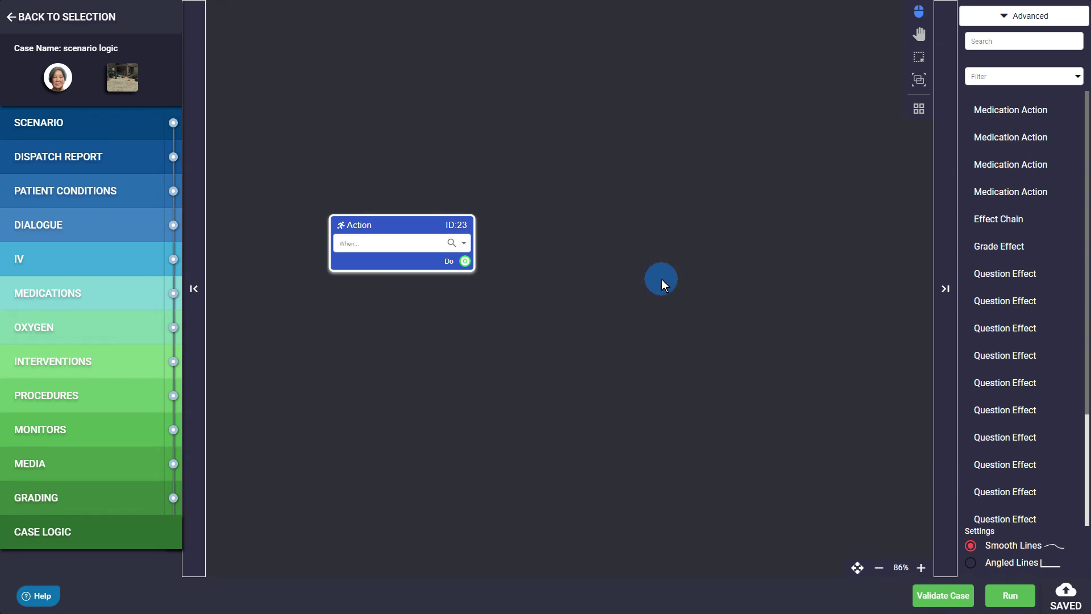
{"action": "left_click_drag", "start_coordinate": [660, 277], "coordinate": [619, 388]}
{"action": "left_click_drag", "start_coordinate": [385, 379], "coordinate": [446, 344]}
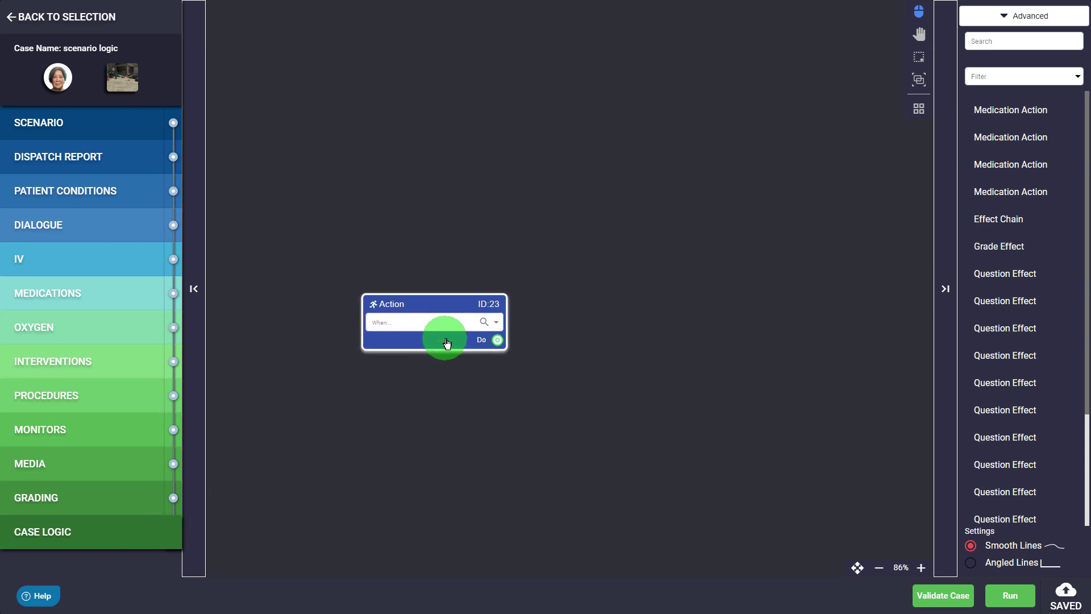
{"action": "key", "text": "h"}
{"action": "left_click_drag", "start_coordinate": [626, 341], "coordinate": [588, 366]}
{"action": "key", "text": "v"}
{"action": "left_click_drag", "start_coordinate": [409, 366], "coordinate": [451, 319]}
- Box-select the entire chain of Action, Timer, Check and four Effect nodes and shift it slightly as one unit
{"action": "left_click", "coordinate": [919, 80]}
{"action": "left_click", "coordinate": [919, 56]}
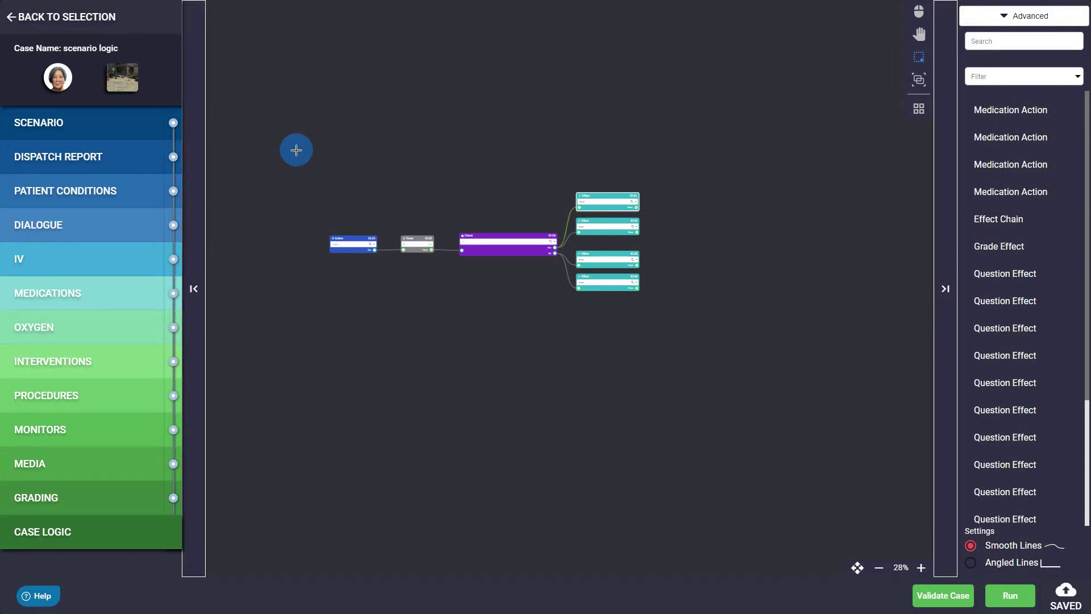
{"action": "left_click_drag", "start_coordinate": [296, 177], "coordinate": [675, 315]}
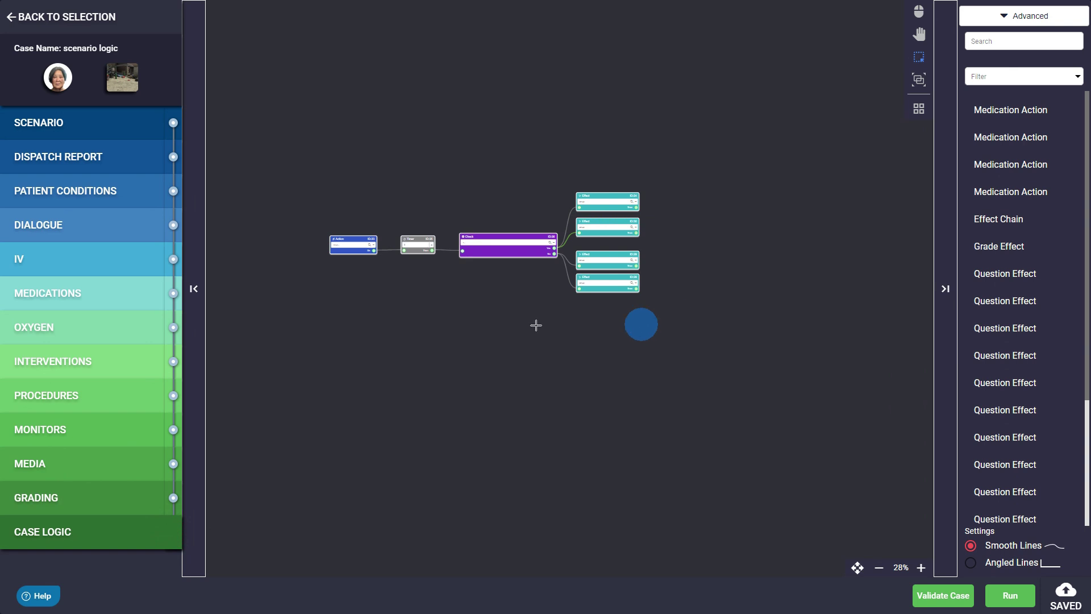
{"action": "left_click_drag", "start_coordinate": [512, 258], "coordinate": [481, 252]}
- Copy the selected node chain, paste it on the canvas, and move the duplicate below the original chain
{"action": "right_click", "coordinate": [481, 252]}
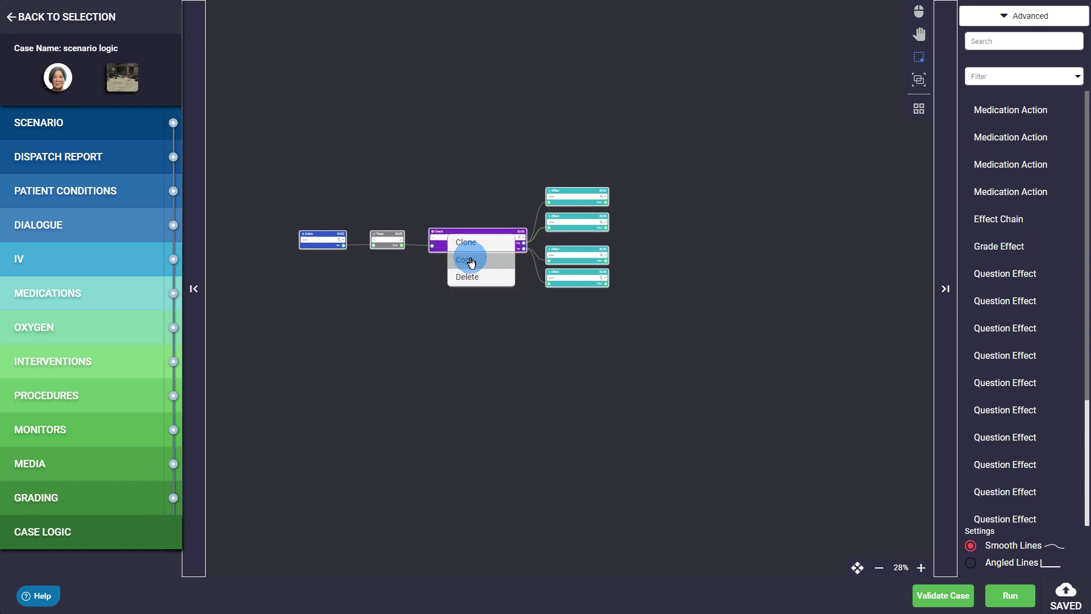
{"action": "left_click", "coordinate": [467, 260]}
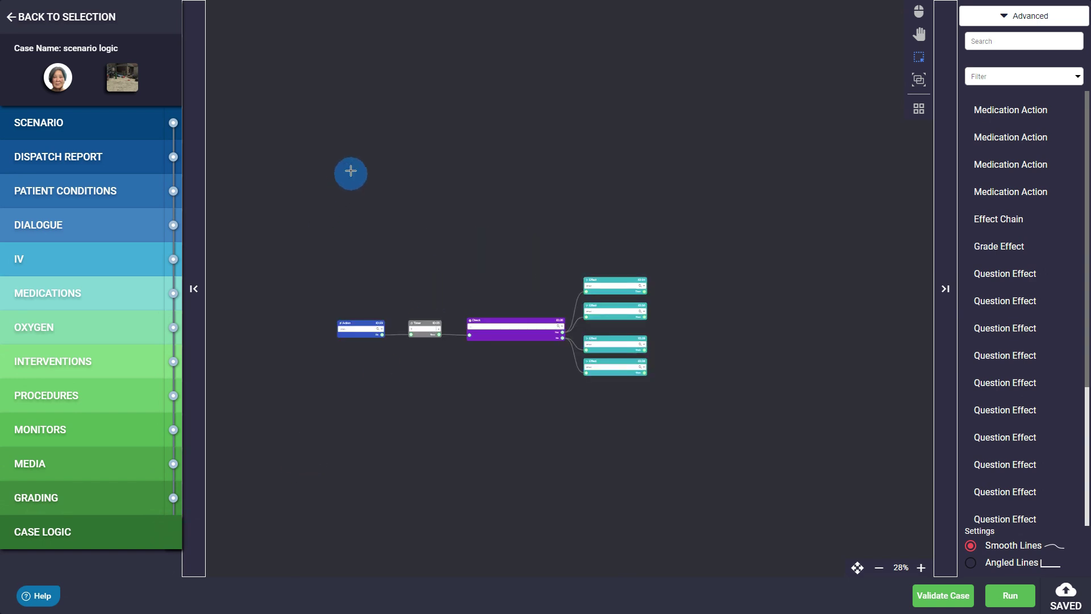
{"action": "right_click", "coordinate": [341, 175]}
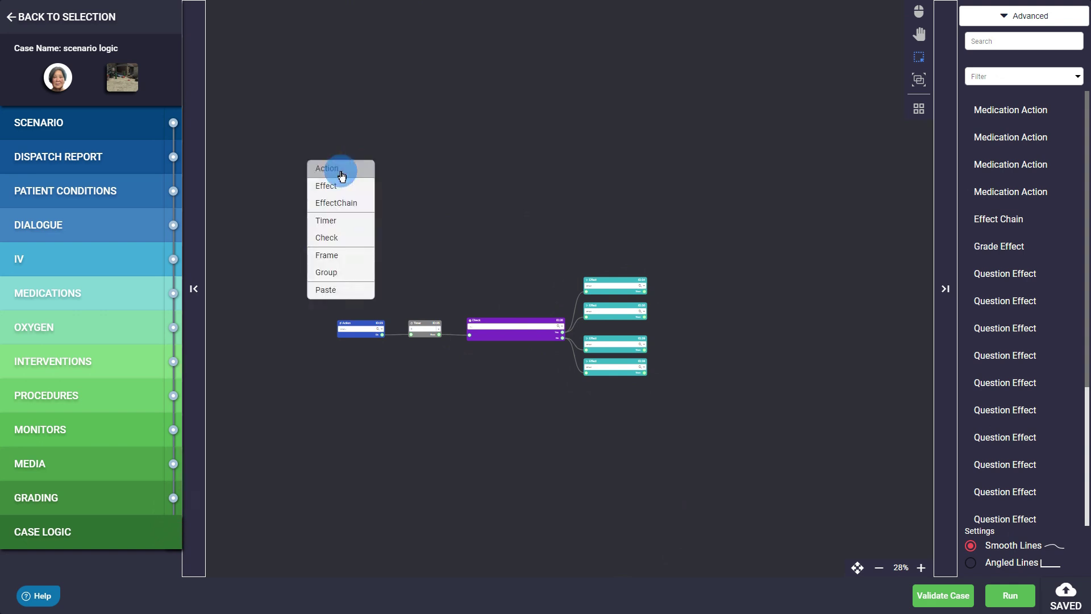
{"action": "left_click", "coordinate": [335, 291]}
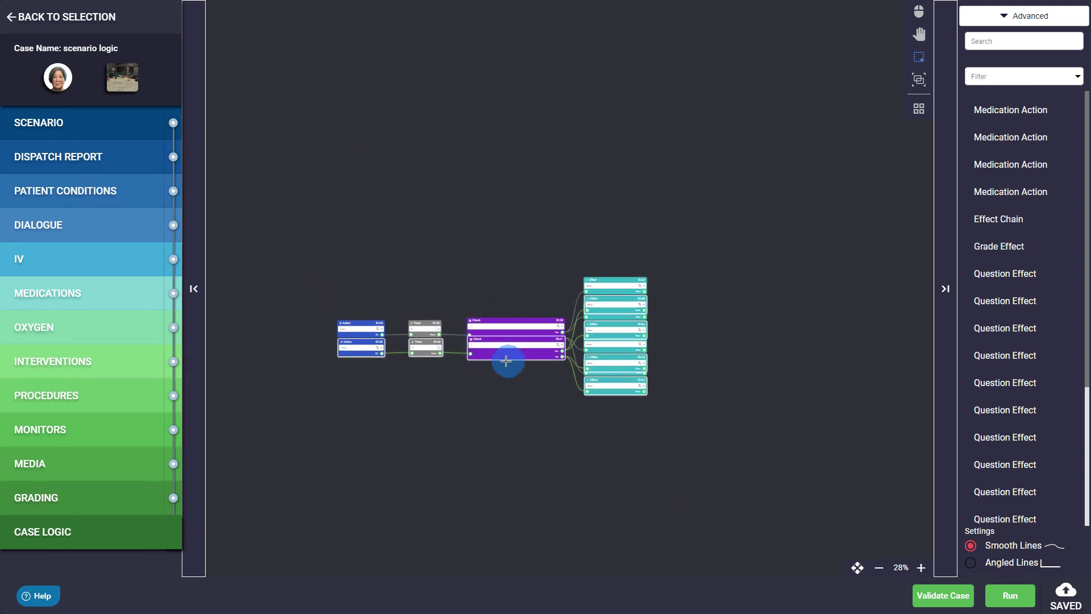
{"action": "left_click_drag", "start_coordinate": [503, 364], "coordinate": [506, 460]}
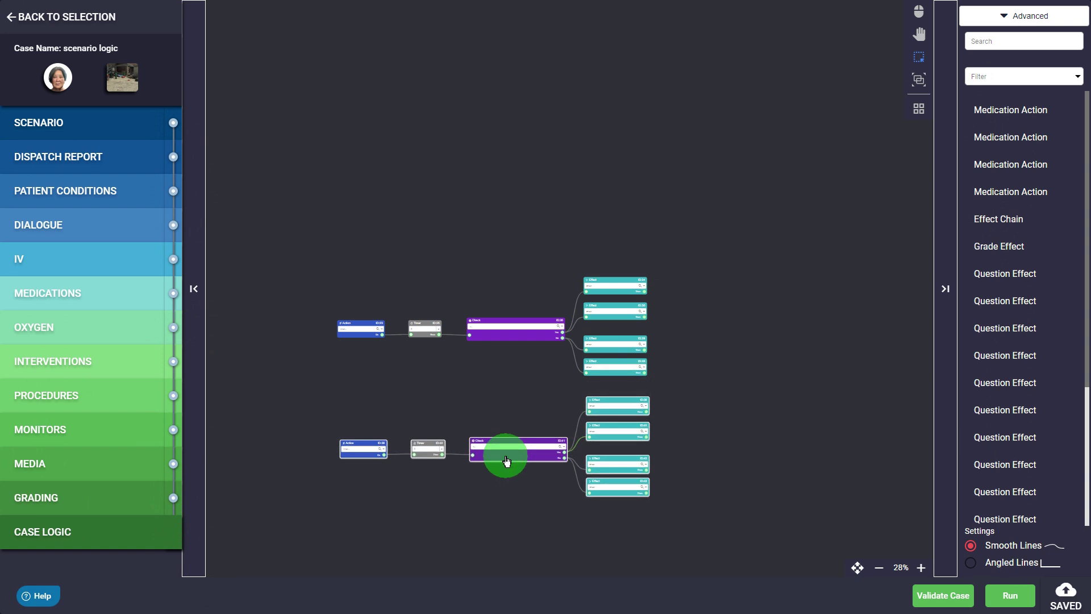
{"action": "left_click", "coordinate": [481, 446]}
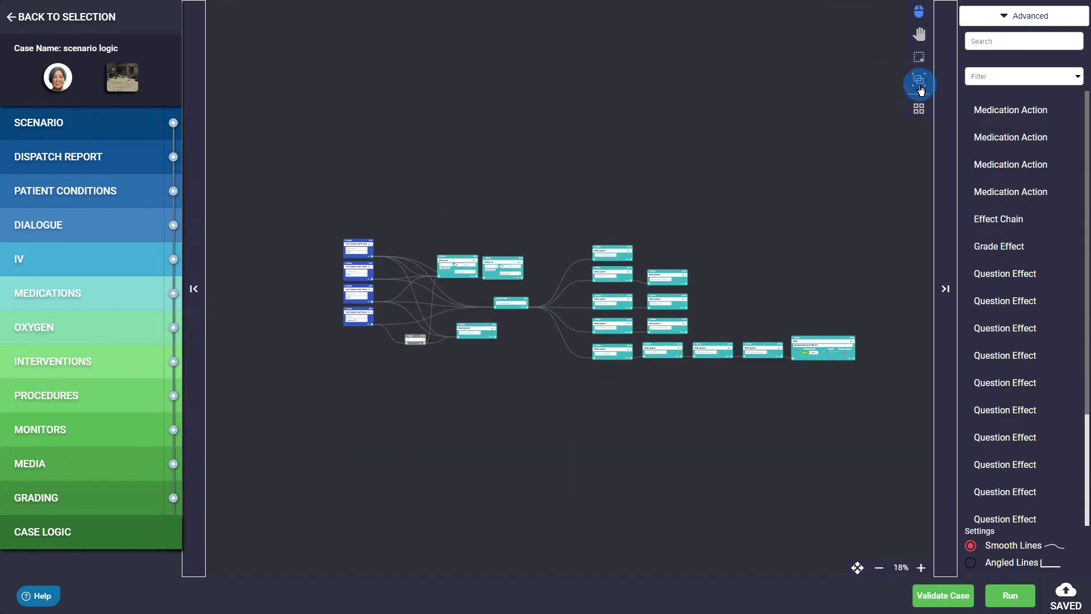
- Box-select all nodes of the medication logic and combine them into a group named Dextrose Admin
{"action": "left_click", "coordinate": [918, 57]}
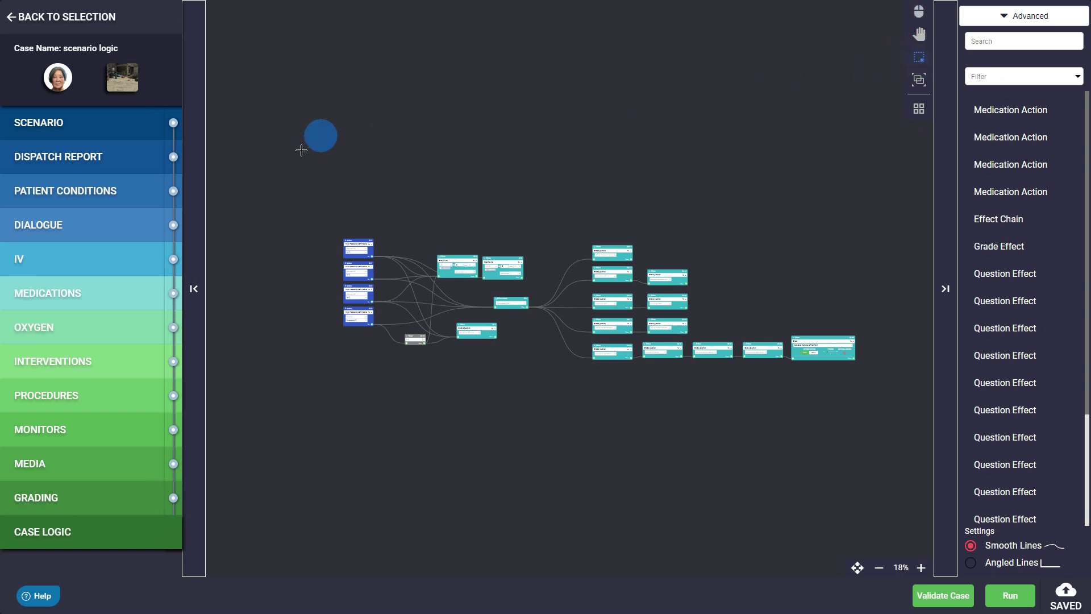
{"action": "left_click_drag", "start_coordinate": [305, 219], "coordinate": [883, 405]}
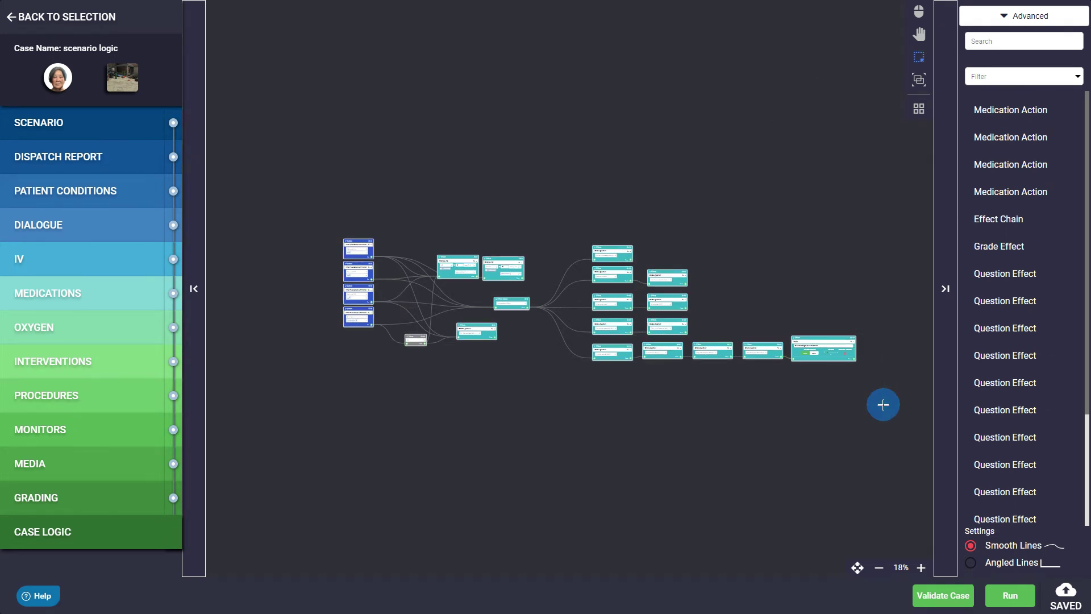
{"action": "left_click", "coordinate": [919, 82]}
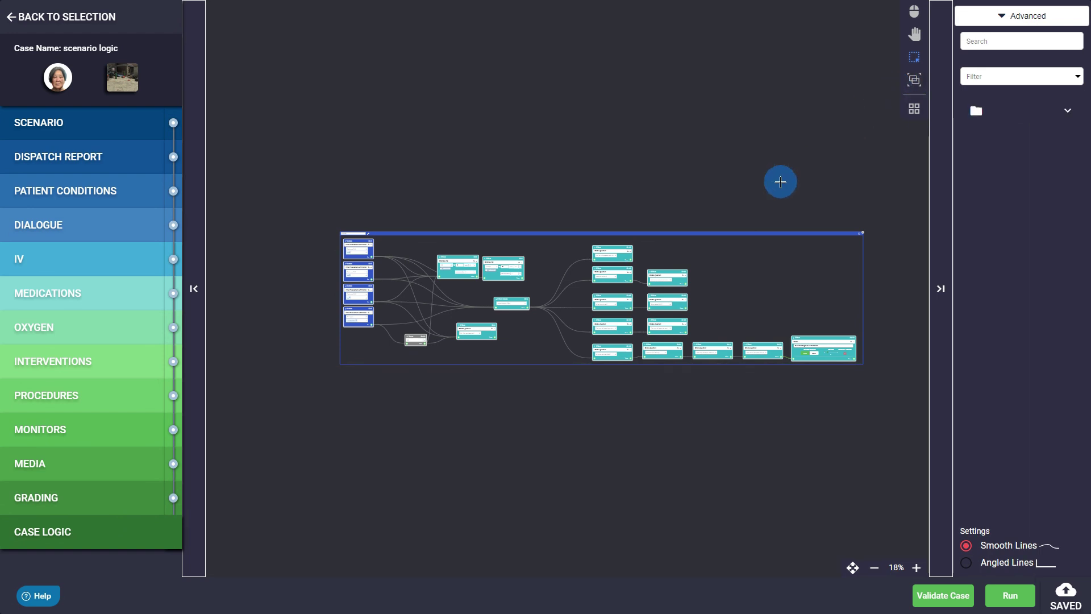
{"action": "scroll", "coordinate": [341, 239], "scroll_direction": "up", "scroll_amount": 10}
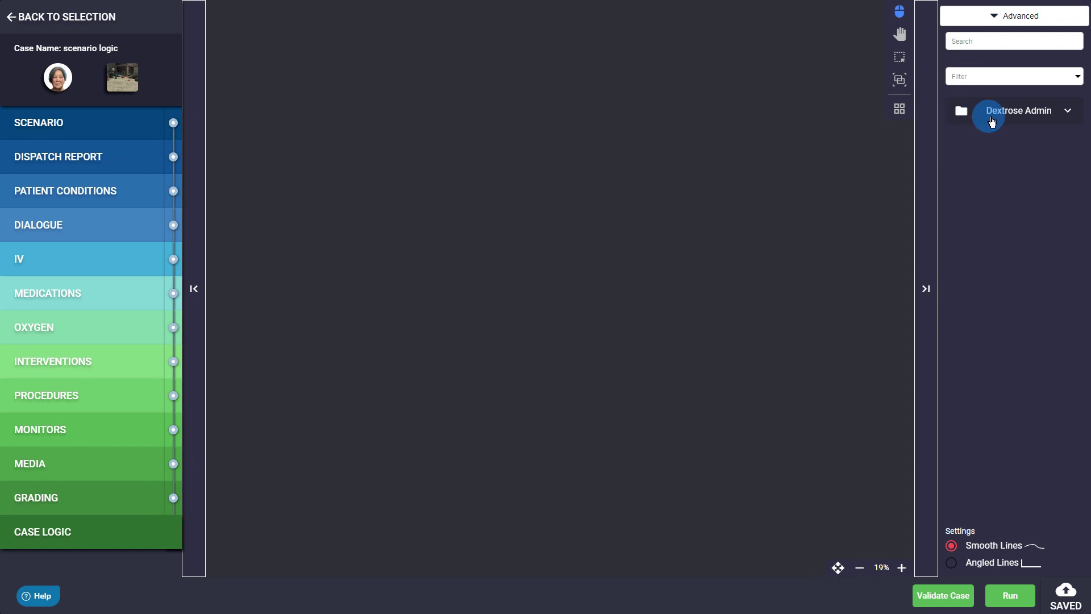
- Expand the Dextrose Admin folder in the node list and move the extra Action node into the group's frame
{"action": "left_click", "coordinate": [994, 116]}
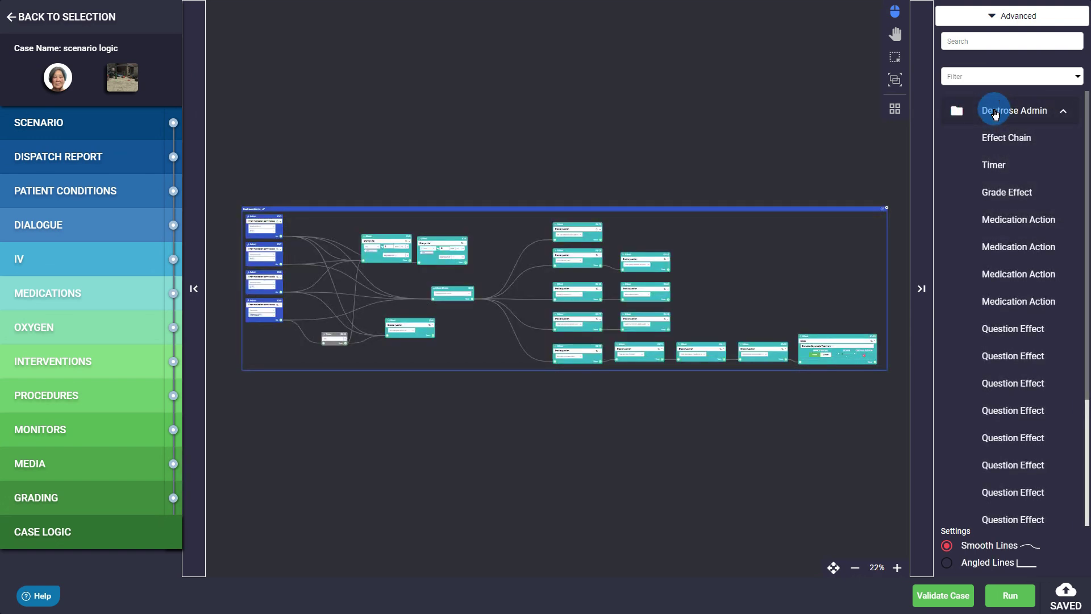
{"action": "left_click_drag", "start_coordinate": [659, 215], "coordinate": [646, 134]}
{"action": "scroll", "coordinate": [646, 134], "scroll_direction": "down", "scroll_amount": 3}
{"action": "left_click", "coordinate": [305, 297]}
{"action": "left_click_drag", "start_coordinate": [306, 299], "coordinate": [387, 219]}
{"action": "scroll", "coordinate": [398, 217], "scroll_direction": "up", "scroll_amount": 2}
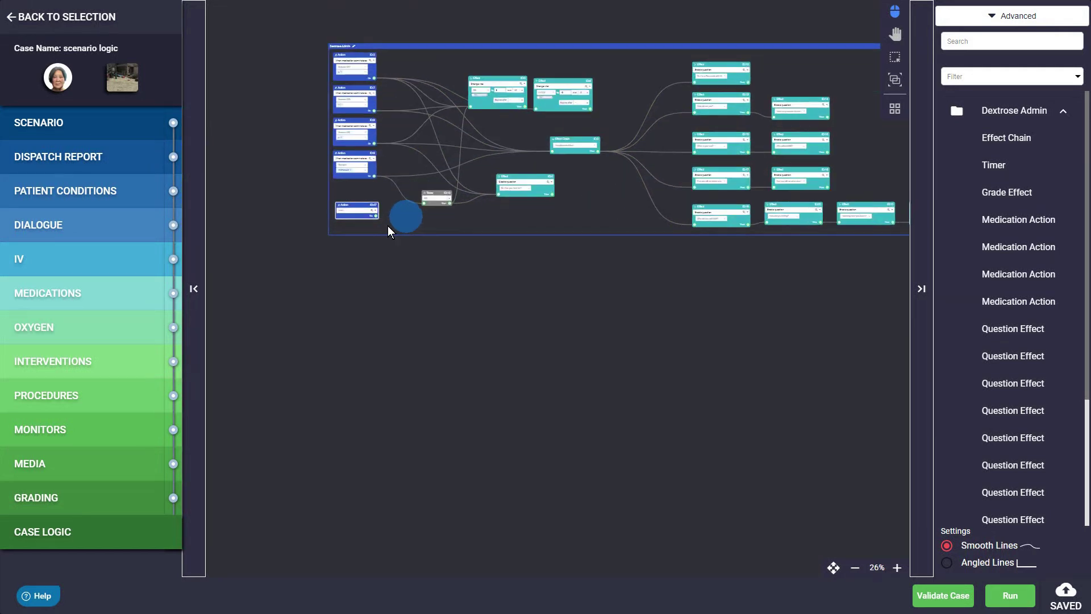
{"action": "scroll", "coordinate": [376, 221], "scroll_direction": "down", "scroll_amount": 2}
{"action": "left_click_drag", "start_coordinate": [531, 89], "coordinate": [550, 161]}
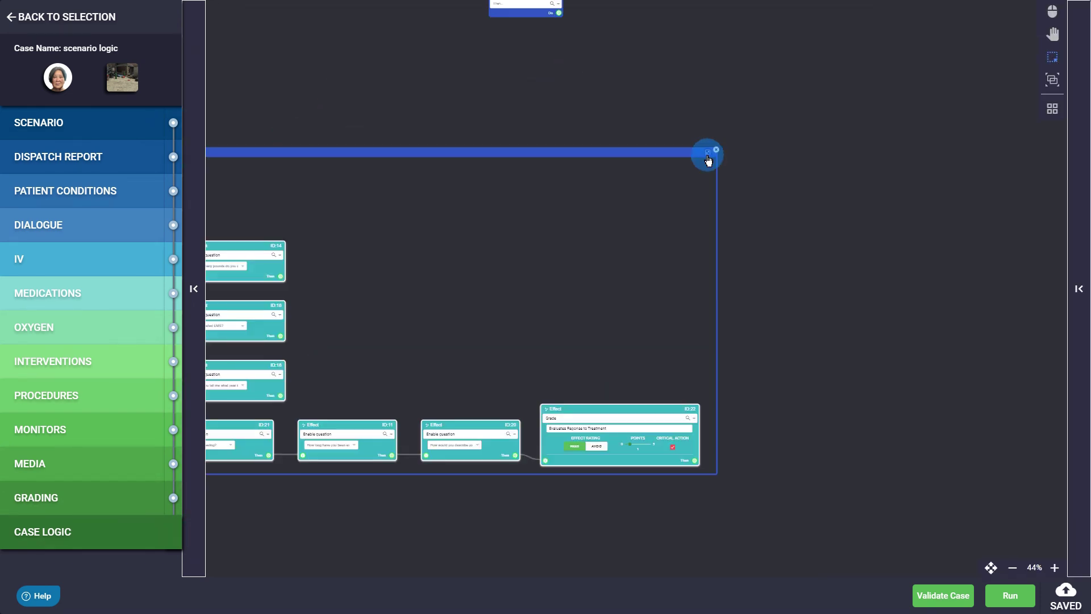
- Toggle the control on the group frame's header bar, move the loose Action node beside the frame, and toggle the control again
{"action": "left_click_drag", "start_coordinate": [708, 160], "coordinate": [709, 160]}
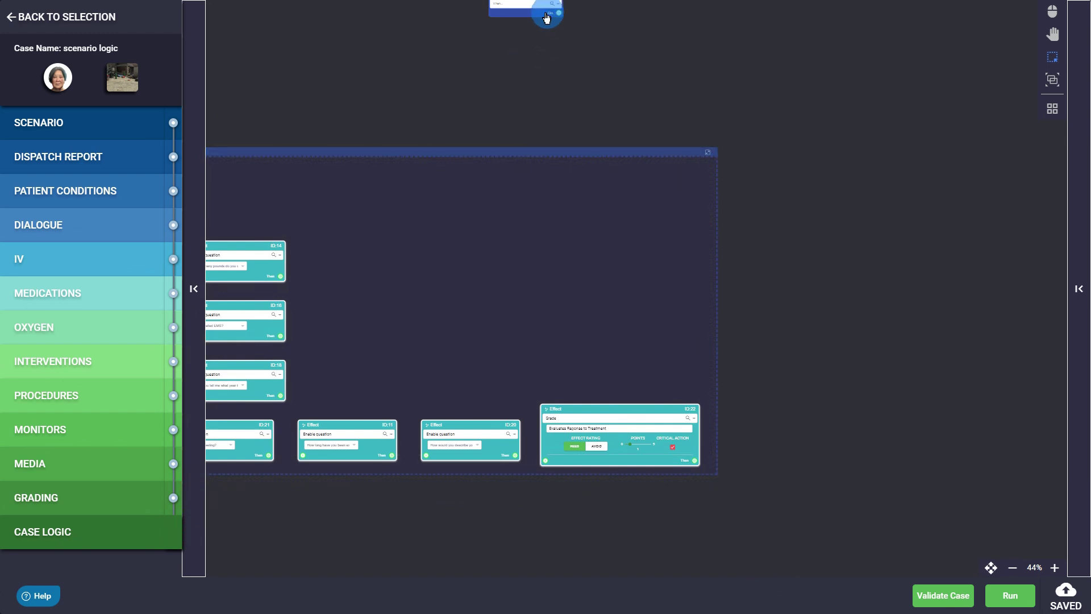
{"action": "left_click_drag", "start_coordinate": [549, 17], "coordinate": [838, 233]}
{"action": "left_click_drag", "start_coordinate": [709, 153], "coordinate": [707, 154]}
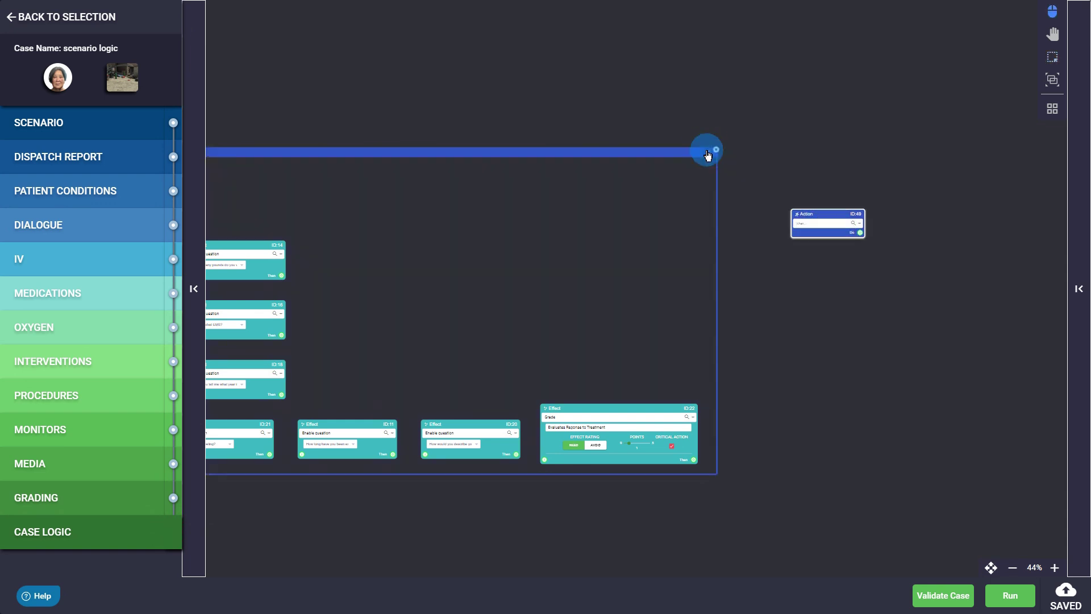
- Copy the Dextrose Admin group with its nodes and close the duplicate's frame
{"action": "scroll", "coordinate": [881, 103], "scroll_direction": "down", "scroll_amount": 5}
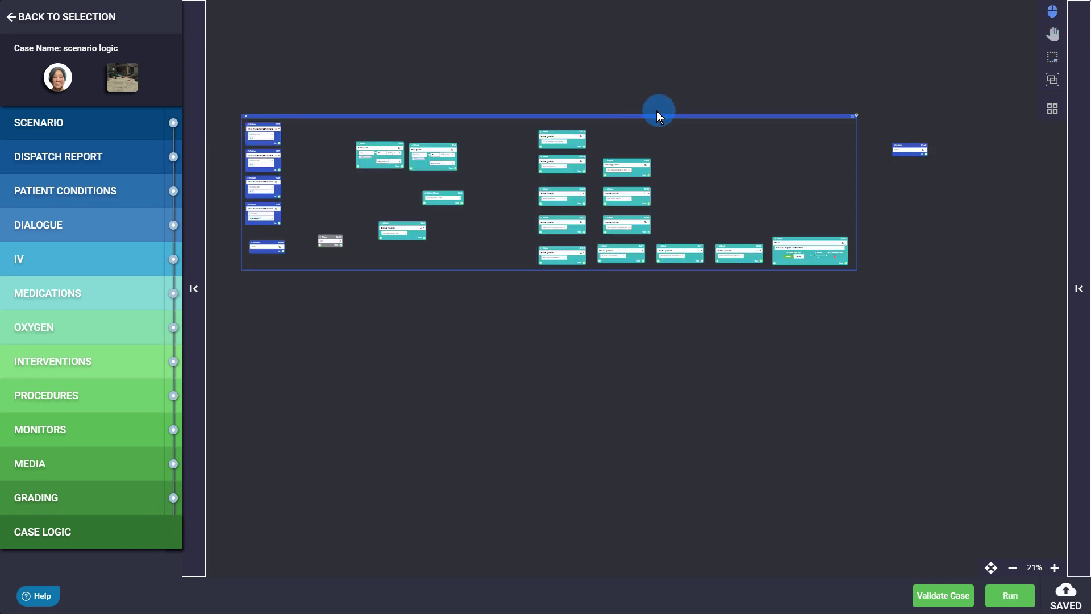
{"action": "right_click", "coordinate": [673, 117]}
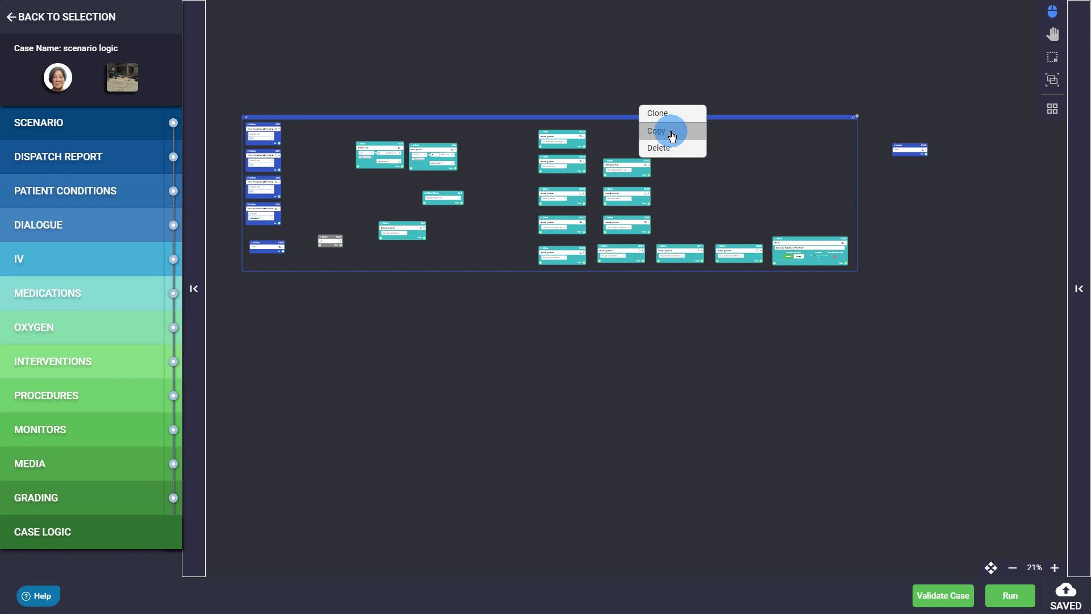
{"action": "left_click", "coordinate": [657, 130]}
{"action": "scroll", "coordinate": [899, 52], "scroll_direction": "up", "scroll_amount": 6}
{"action": "left_click", "coordinate": [1052, 11]}
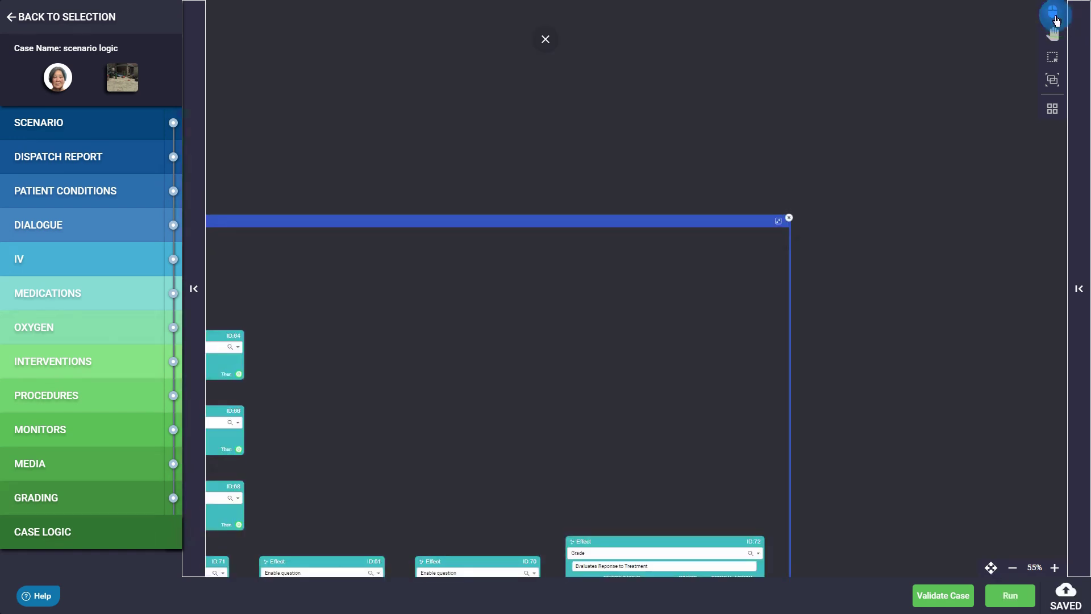
{"action": "left_click", "coordinate": [791, 219]}
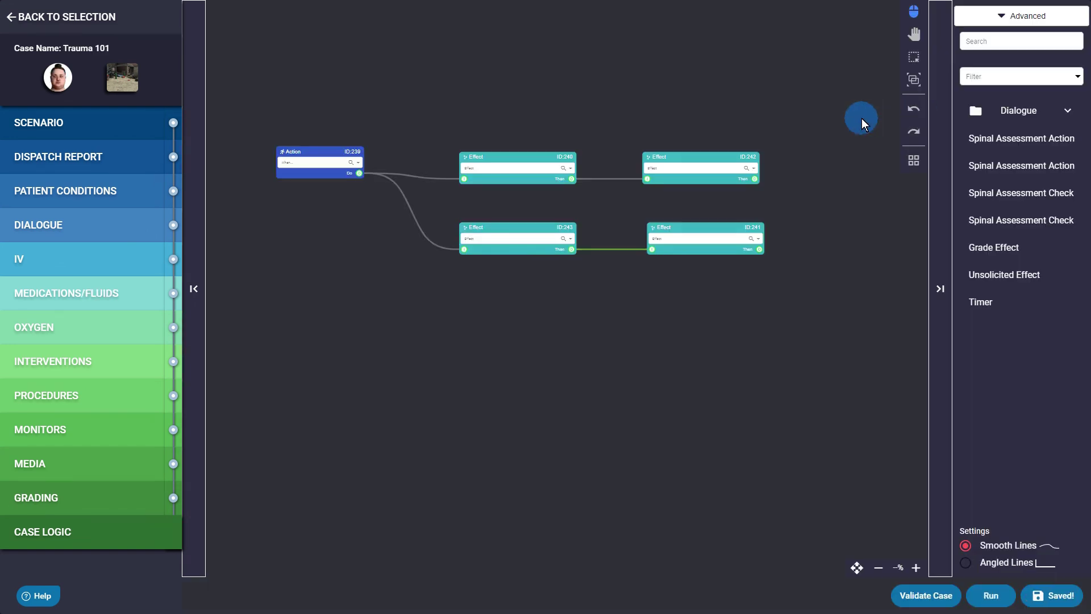
- Undo the last move of the lower-right Effect node and the four connections between the Action and Effect nodes
{"action": "left_click", "coordinate": [917, 114]}
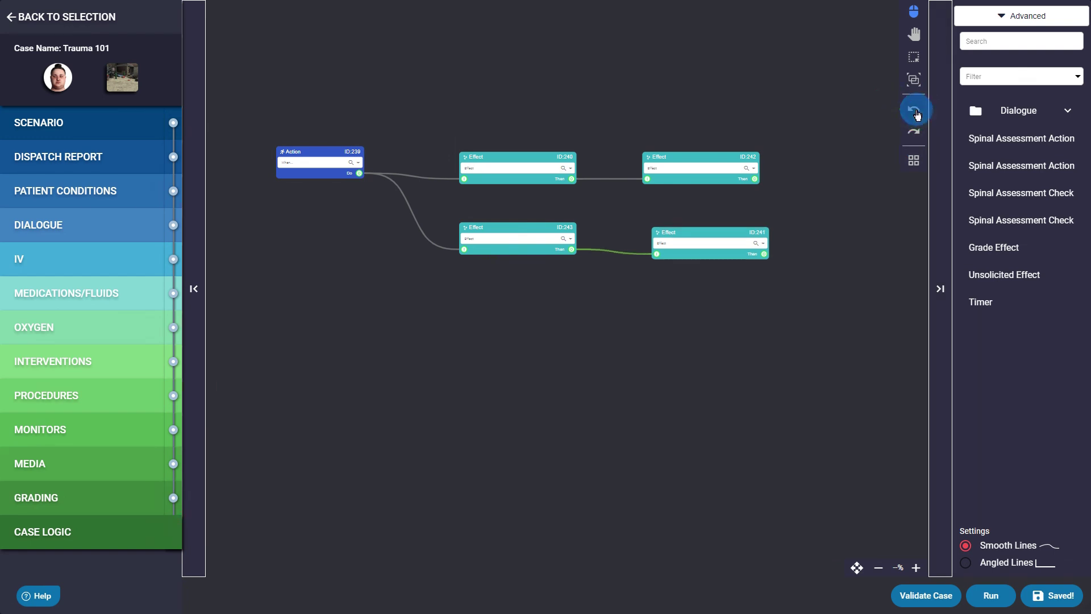
{"action": "left_click", "coordinate": [916, 113]}
{"action": "left_click", "coordinate": [917, 114]}
{"action": "left_click", "coordinate": [917, 114]}
{"action": "left_click", "coordinate": [917, 114]}
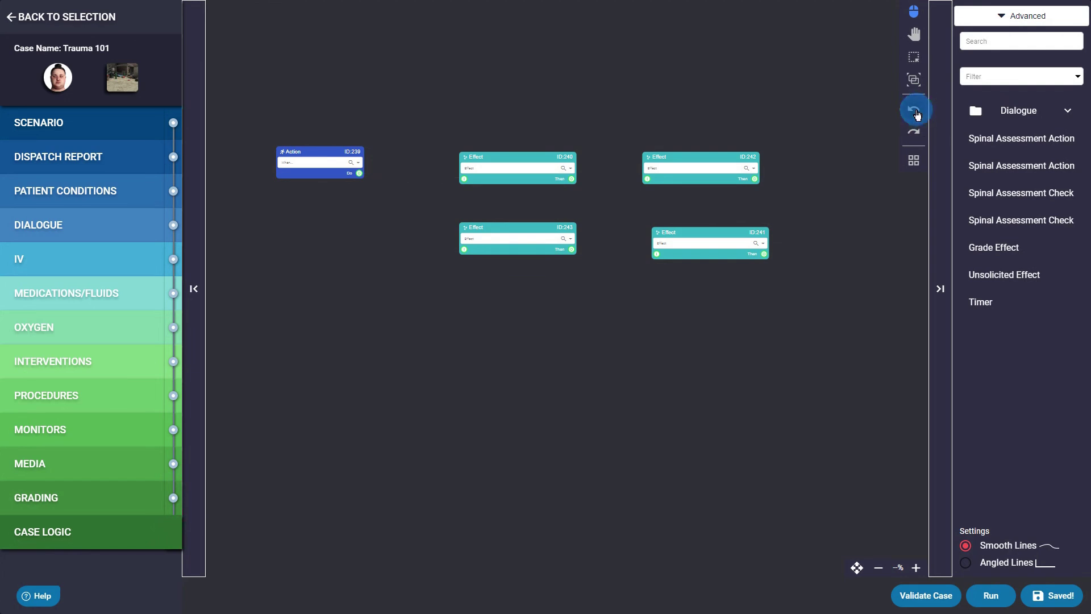
- Redo the four node connections and the move of the lower-right Effect node
{"action": "left_click", "coordinate": [913, 134]}
{"action": "left_click", "coordinate": [913, 135]}
{"action": "left_click", "coordinate": [913, 134]}
{"action": "left_click", "coordinate": [913, 134]}
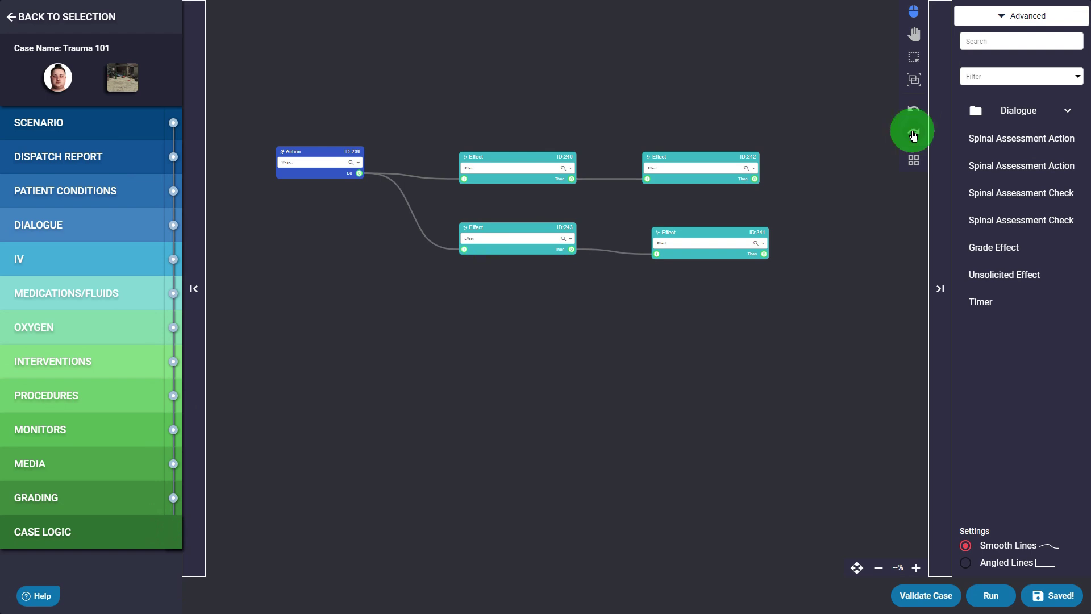
{"action": "left_click", "coordinate": [913, 134]}
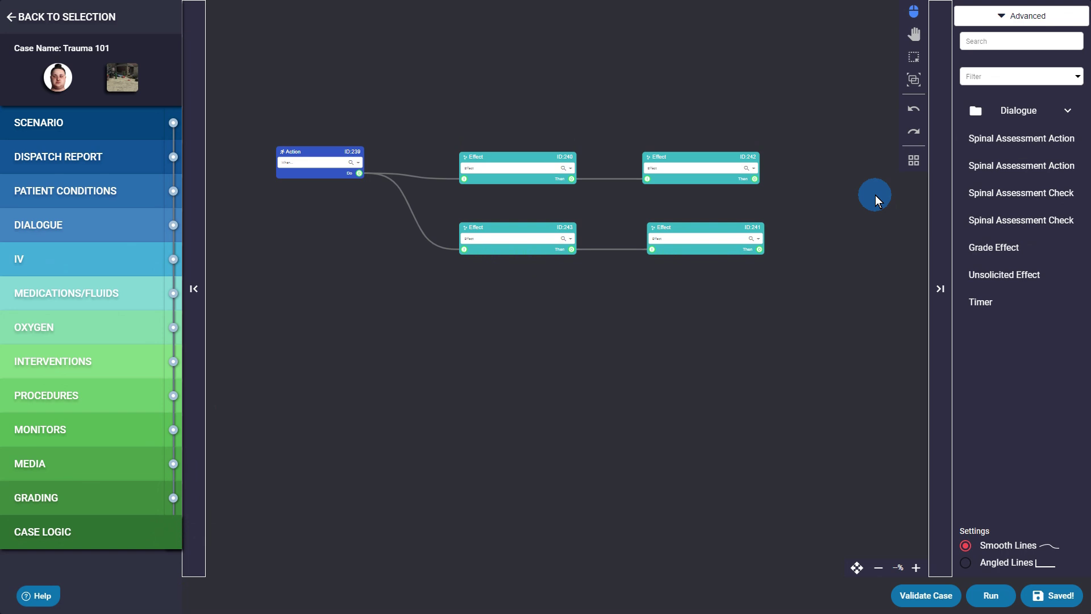
- Undo the last four canvas changes and redo three of them
{"action": "key", "text": "ctrl+z"}
{"action": "key", "text": "ctrl+z"}
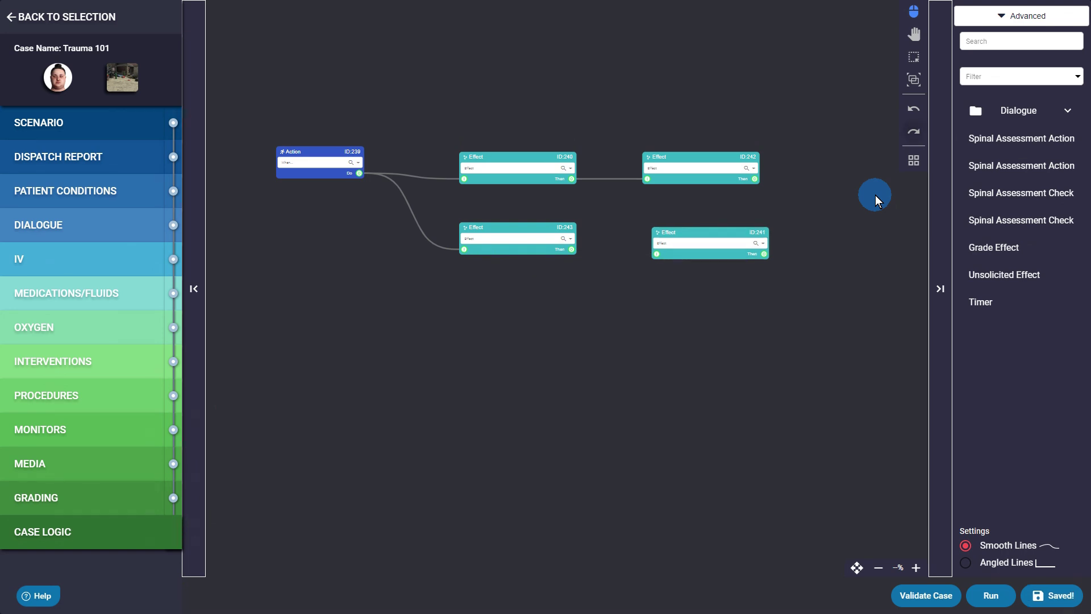
{"action": "key", "text": "ctrl+z"}
{"action": "key", "text": "ctrl+z"}
{"action": "key", "text": "ctrl+y"}
{"action": "key", "text": "ctrl+y"}
{"action": "key", "text": "ctrl+y"}
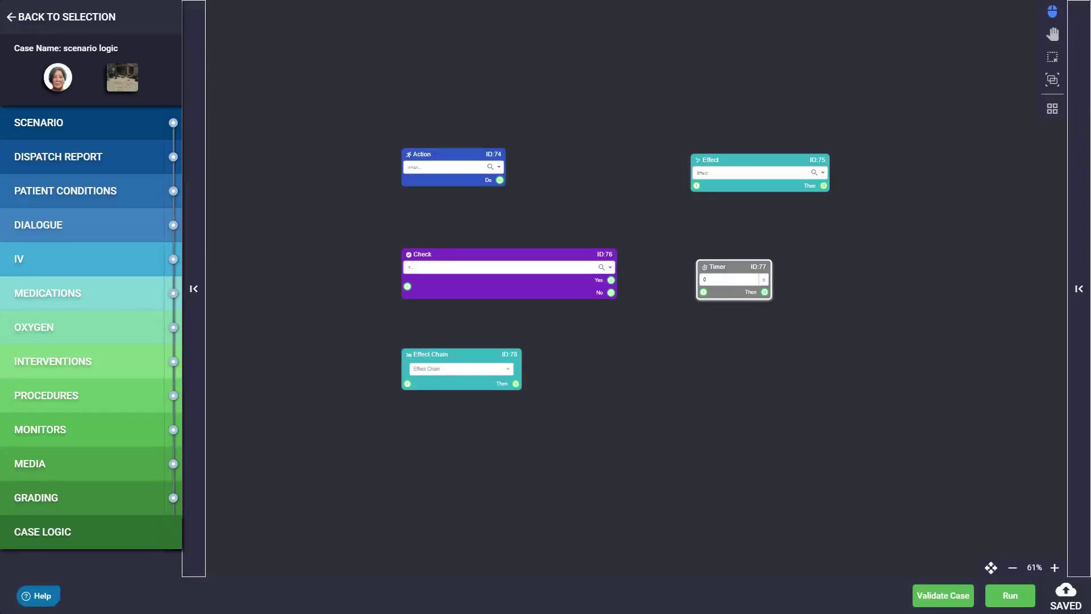
- View the available options for the Action node's trigger and for the Effect node's effect
{"action": "left_click", "coordinate": [423, 203]}
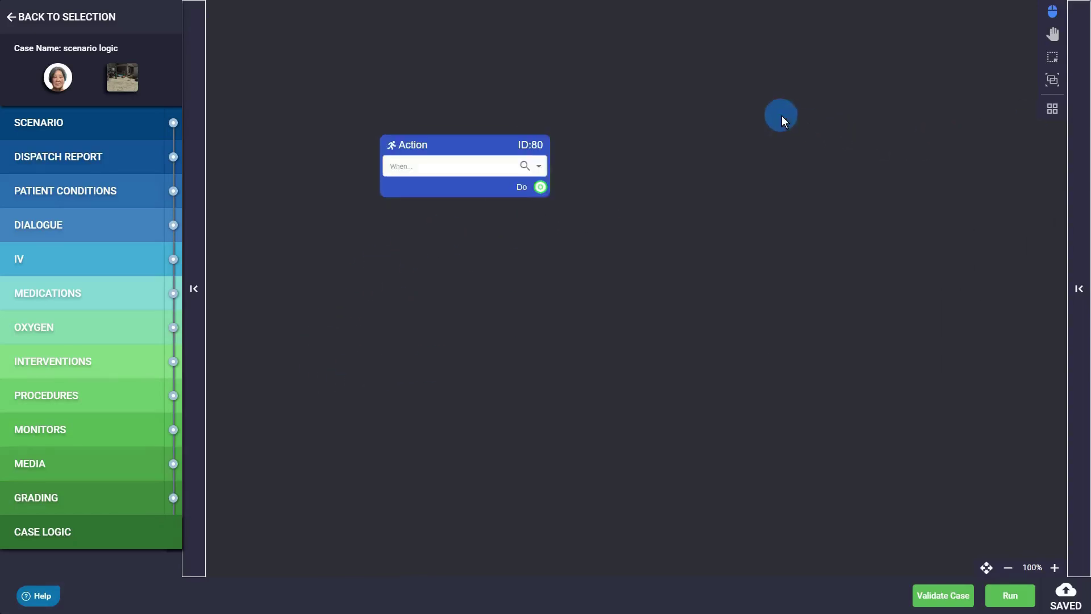
{"action": "left_click", "coordinate": [539, 169]}
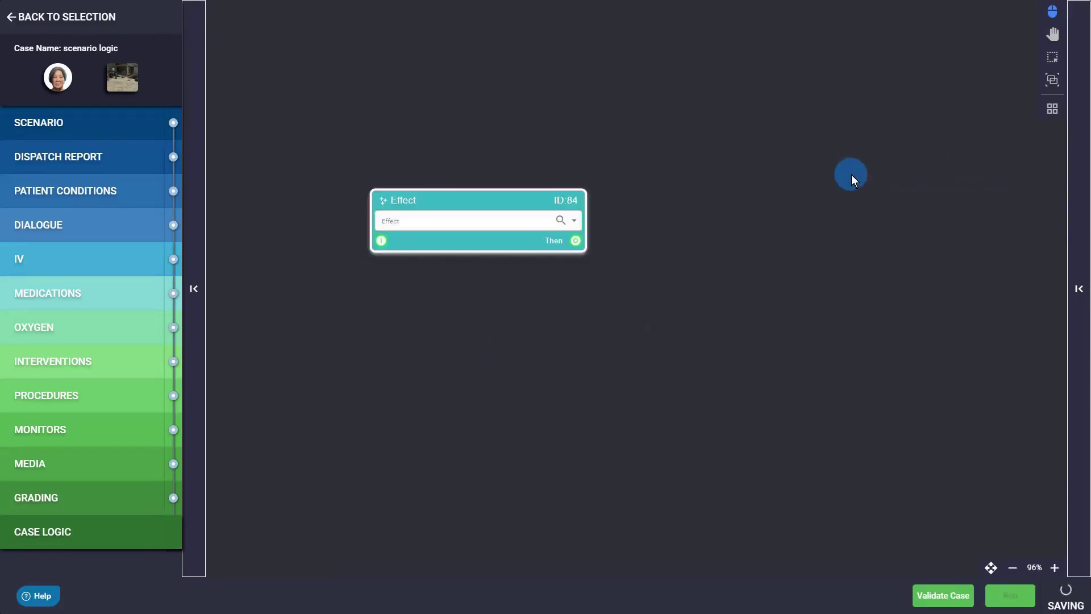
{"action": "left_click", "coordinate": [574, 221]}
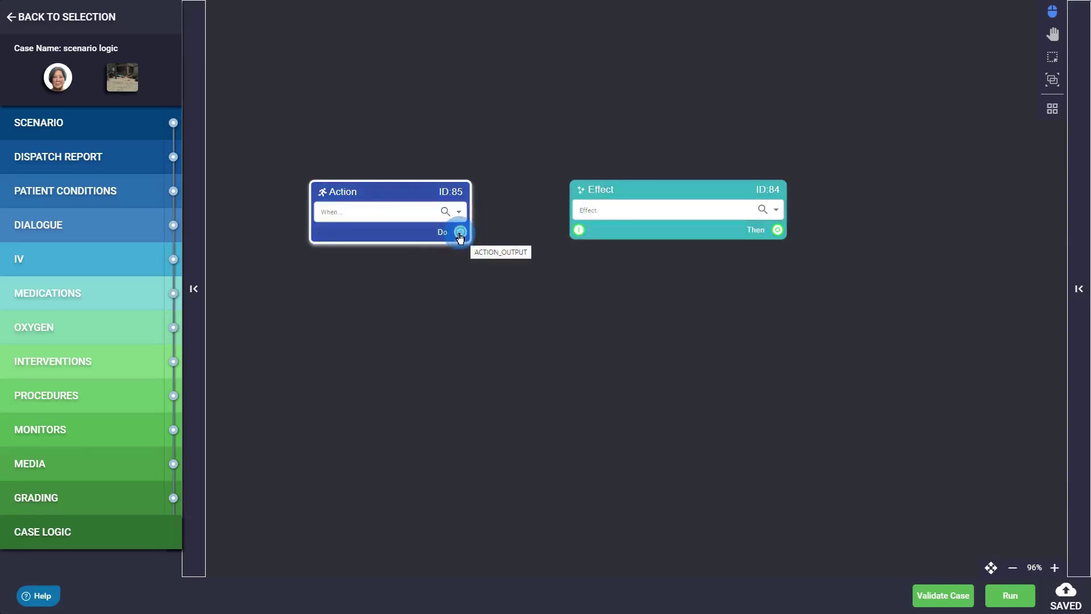
- Connect the Action node's output to the Effect node's input, and remove the second Action's links to its two lowest Effect nodes
{"action": "left_click_drag", "start_coordinate": [461, 237], "coordinate": [578, 234]}
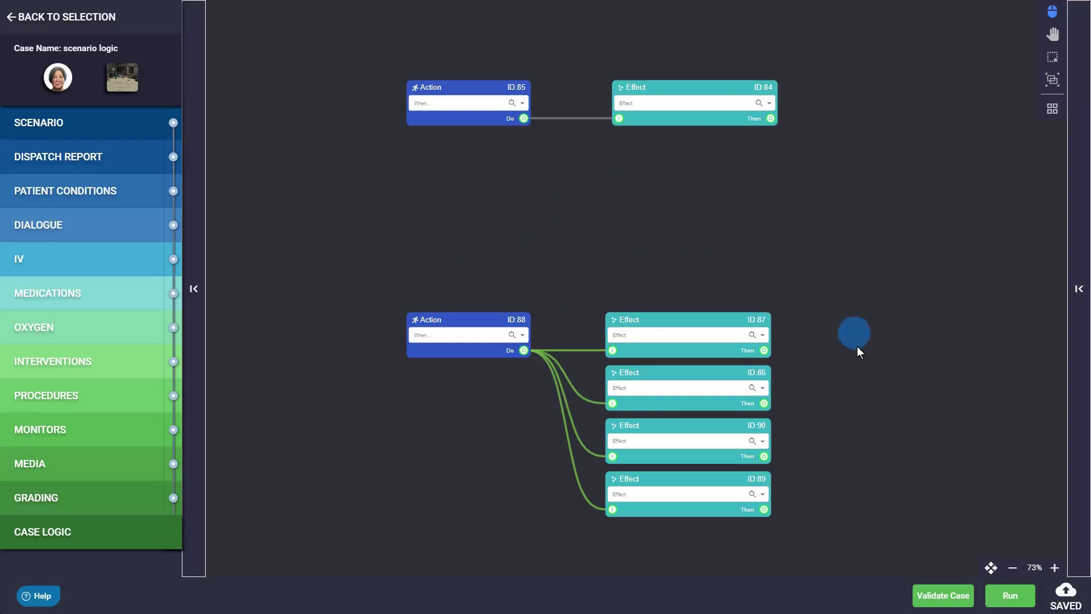
{"action": "left_click", "coordinate": [412, 351]}
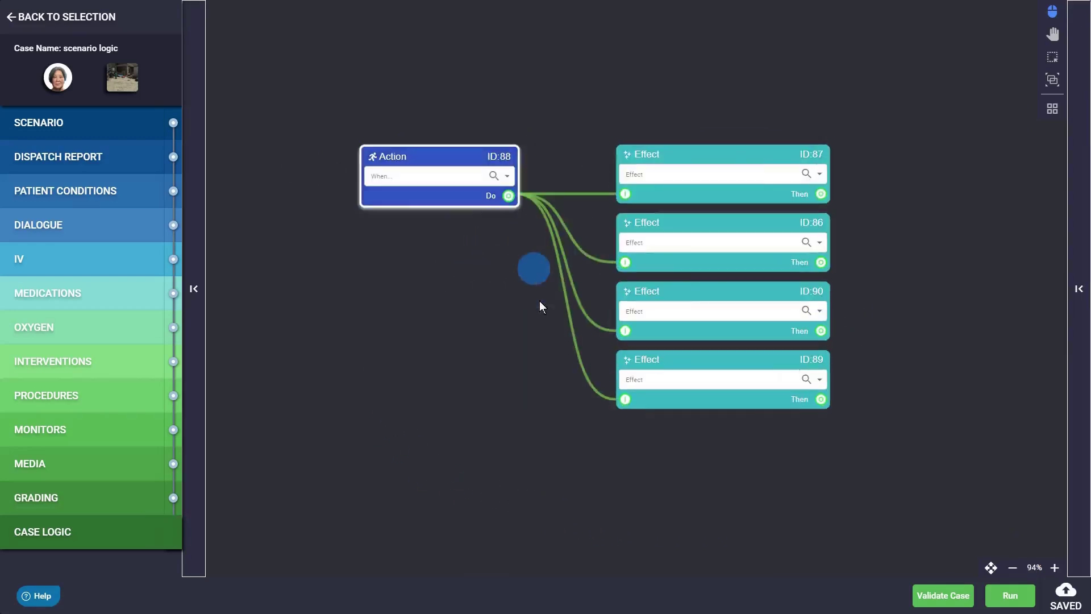
{"action": "left_click", "coordinate": [576, 348]}
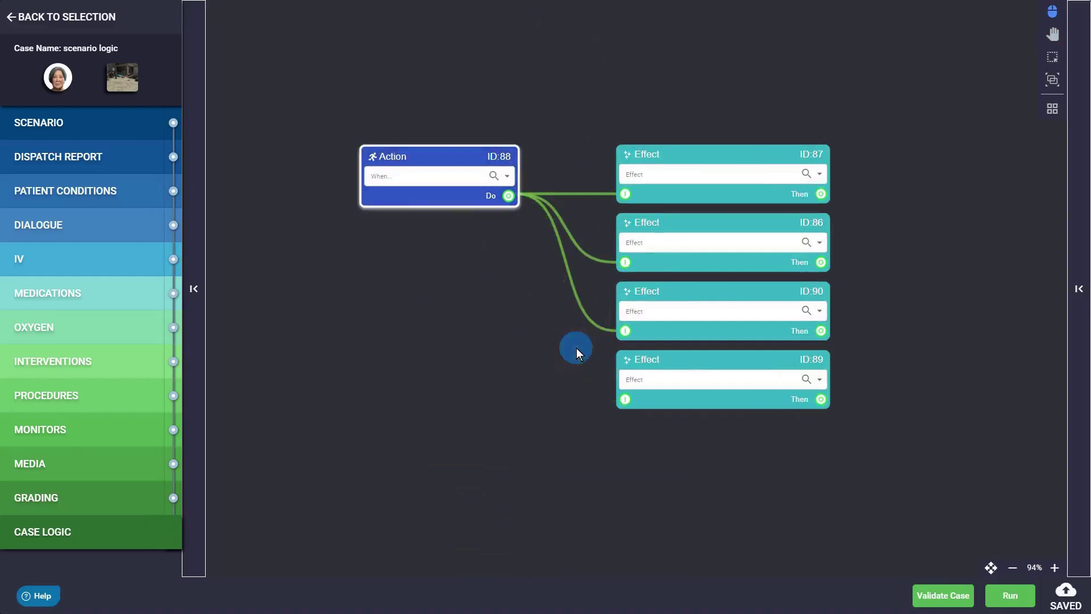
{"action": "left_click", "coordinate": [584, 311]}
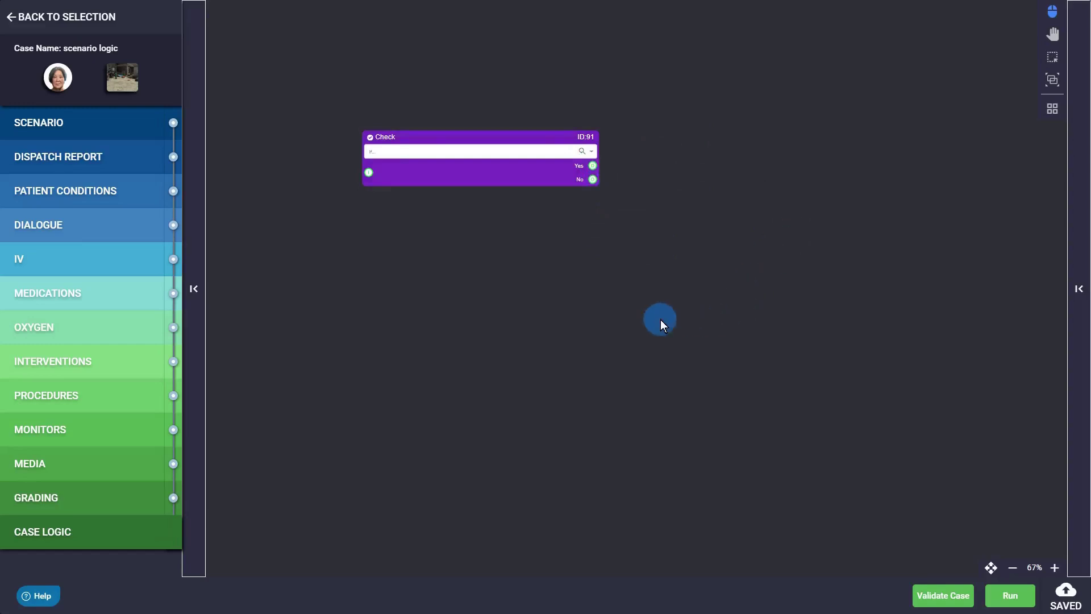
- Set the Check node's condition to "If IV being given" and add a second condition to the same node
{"action": "scroll", "coordinate": [591, 151], "scroll_direction": "up", "scroll_amount": 3}
{"action": "left_click", "coordinate": [594, 152]}
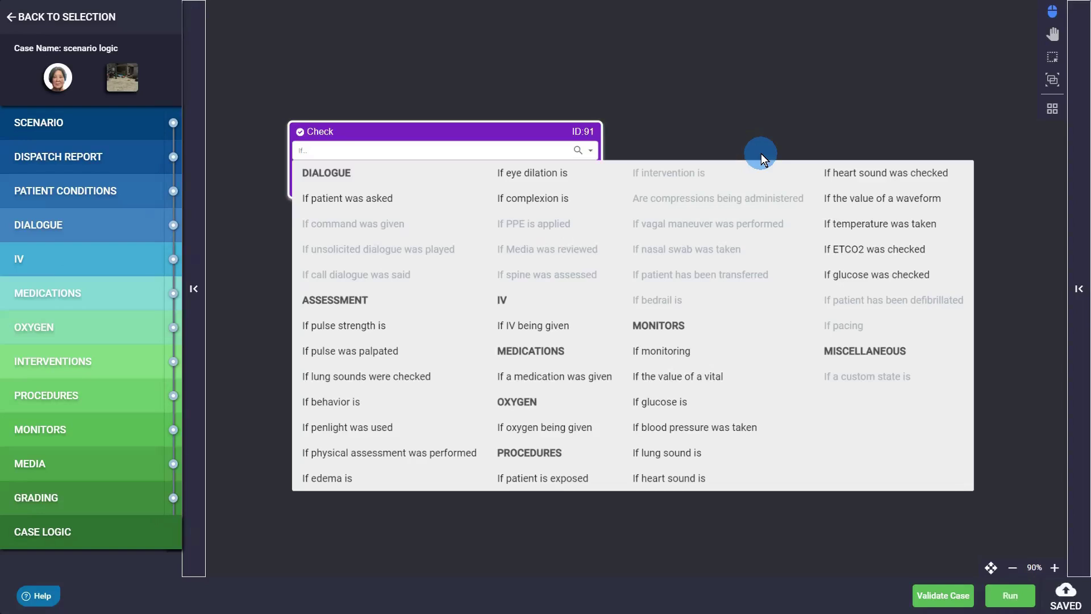
{"action": "left_click", "coordinate": [534, 326]}
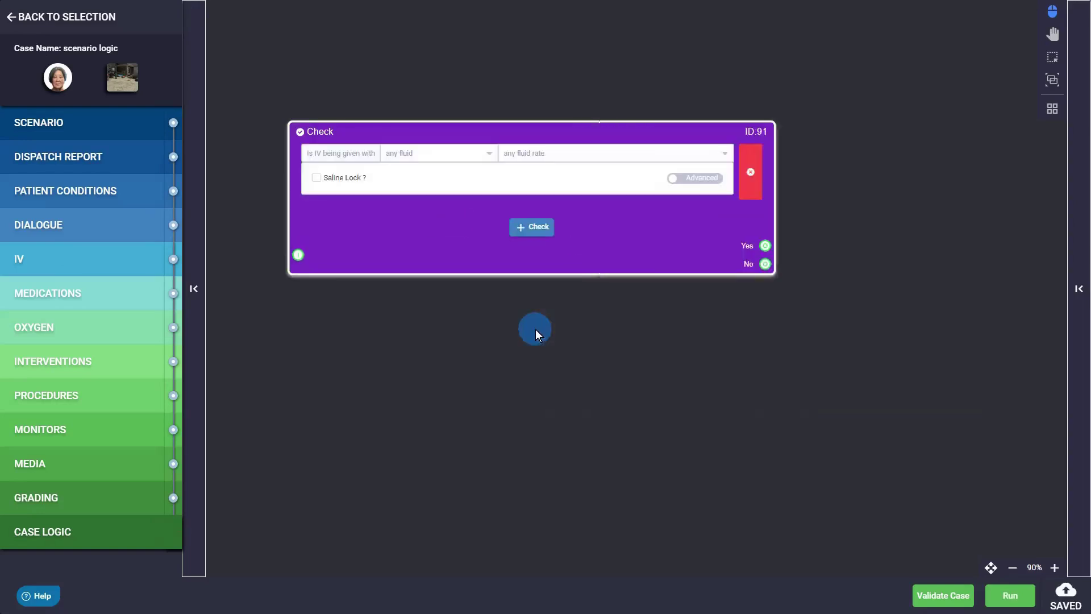
{"action": "left_click", "coordinate": [533, 228]}
{"action": "left_click", "coordinate": [754, 226]}
{"action": "left_click", "coordinate": [542, 503]}
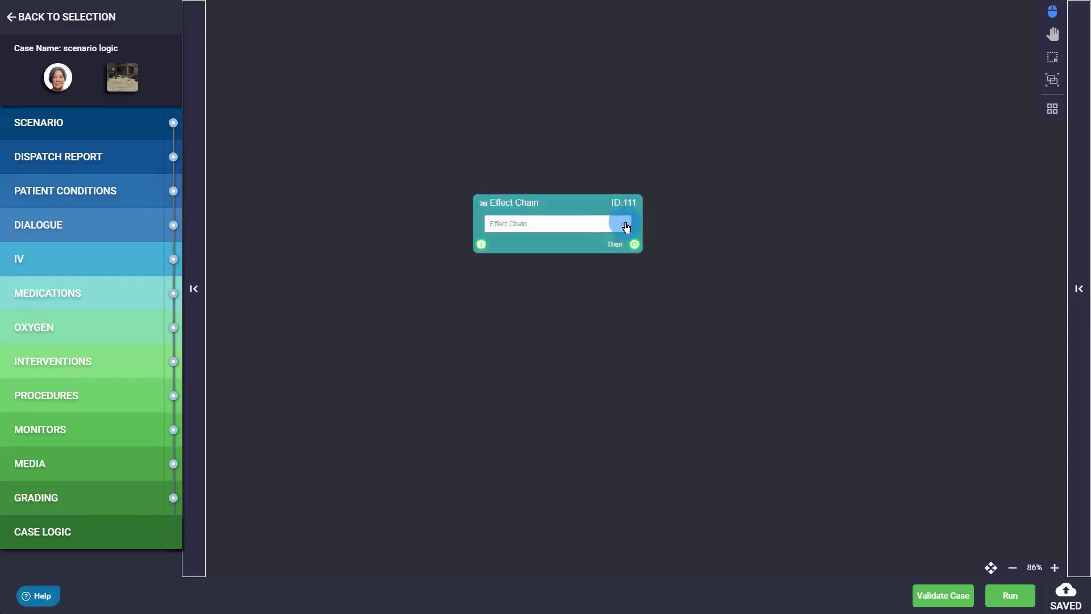
- Set the Effect Chain node to Asthma/COPD Effect
{"action": "left_click", "coordinate": [626, 227]}
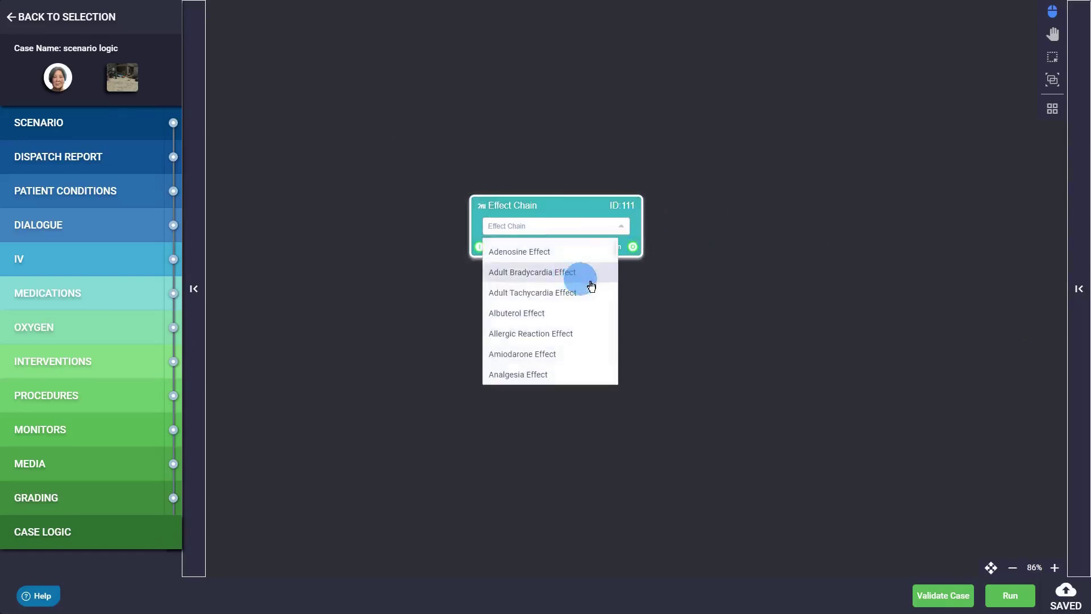
{"action": "scroll", "coordinate": [591, 284], "scroll_direction": "down", "scroll_amount": 1}
{"action": "scroll", "coordinate": [591, 285], "scroll_direction": "down", "scroll_amount": 1}
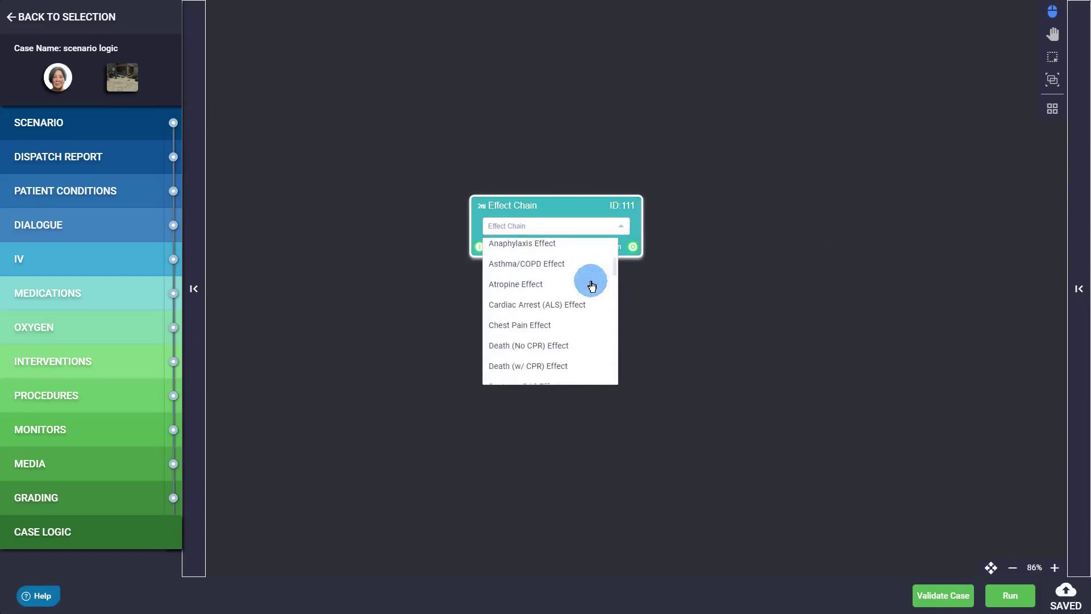
{"action": "left_click", "coordinate": [546, 263]}
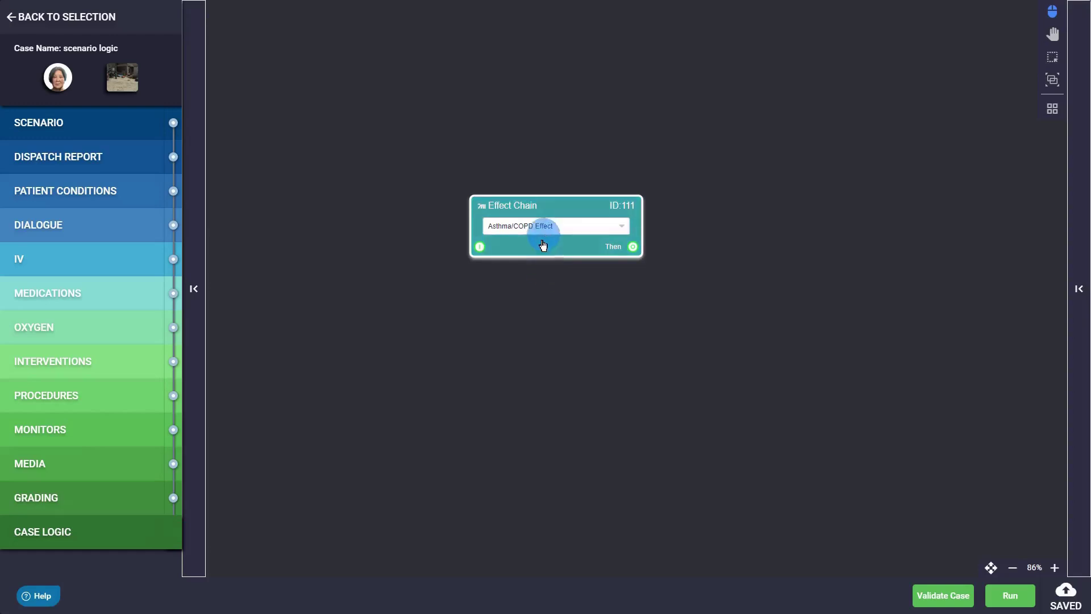
- Open the contents of the Asthma/COPD effect chain and examine its checks, timers and effects
{"action": "right_click", "coordinate": [540, 249]}
{"action": "left_click", "coordinate": [537, 256]}
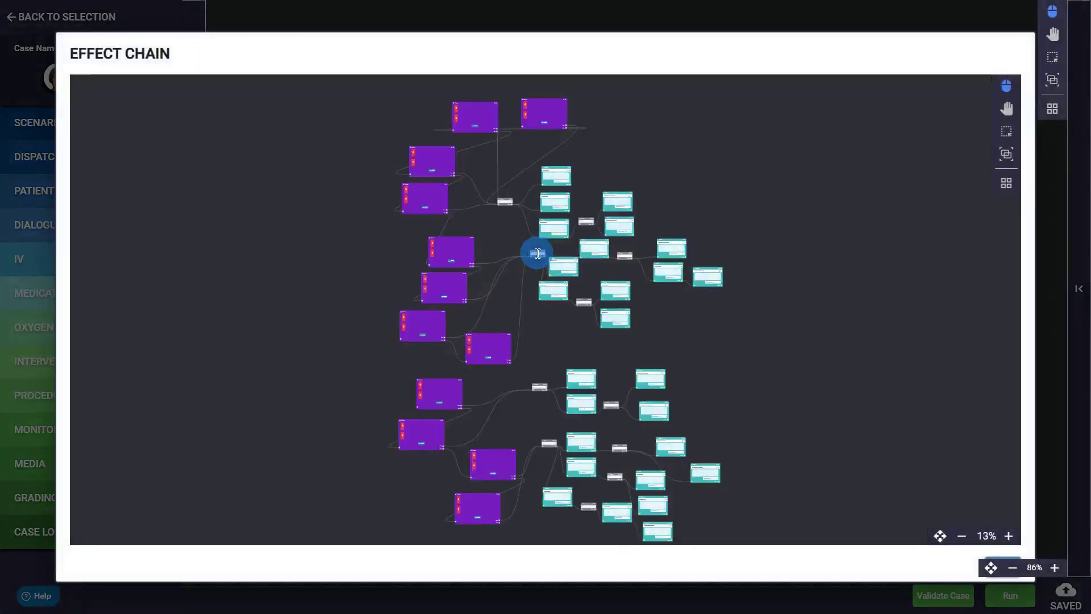
{"action": "scroll", "coordinate": [756, 196], "scroll_direction": "up", "scroll_amount": 5}
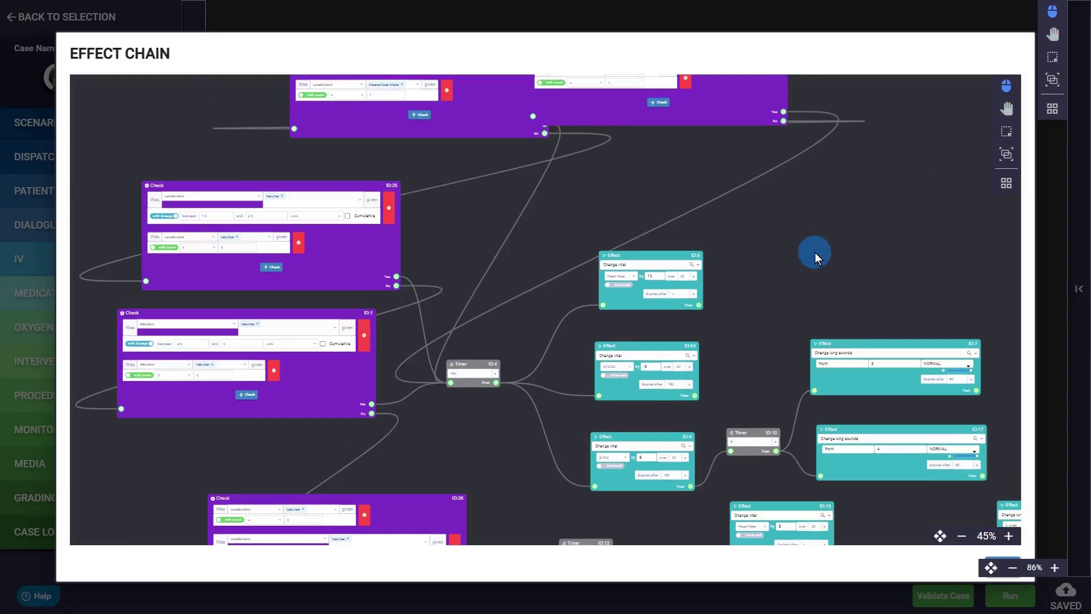
{"action": "left_click_drag", "start_coordinate": [830, 221], "coordinate": [840, 168]}
{"action": "left_click_drag", "start_coordinate": [794, 269], "coordinate": [809, 159]}
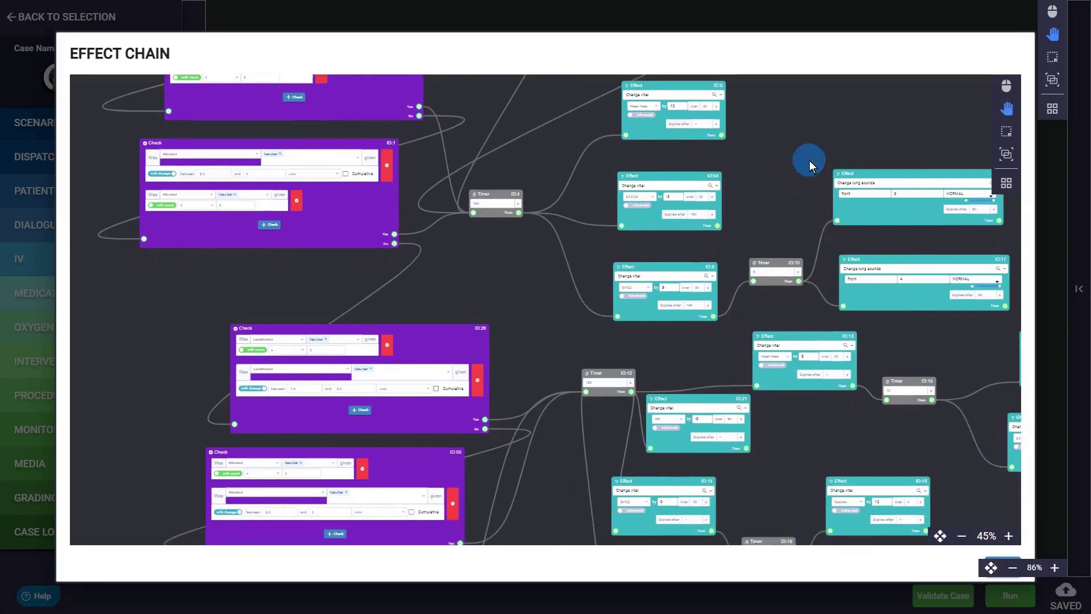
- Connect the Albuterol Action node's output to the Effect Chain node and set the chain to Albuterol Effect
{"action": "left_click", "coordinate": [525, 289]}
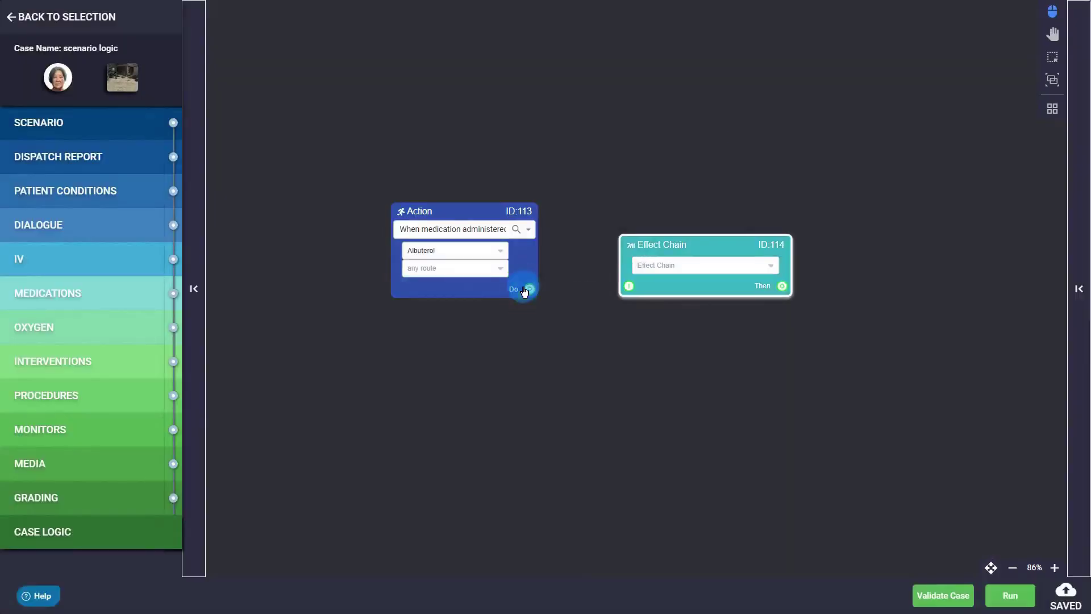
{"action": "left_click", "coordinate": [739, 265]}
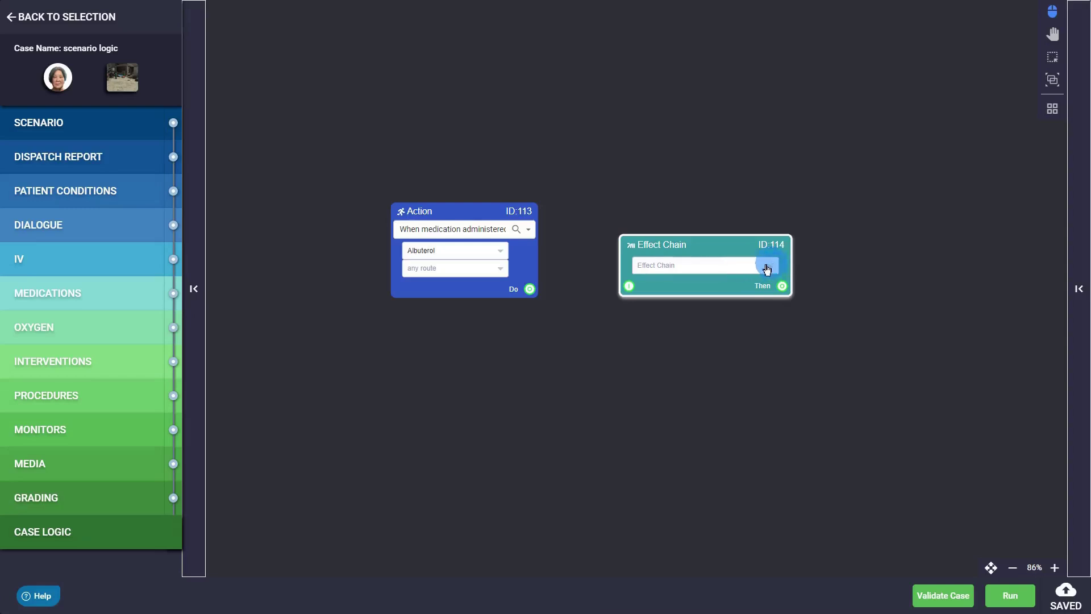
{"action": "left_click_drag", "start_coordinate": [628, 286], "coordinate": [528, 293]}
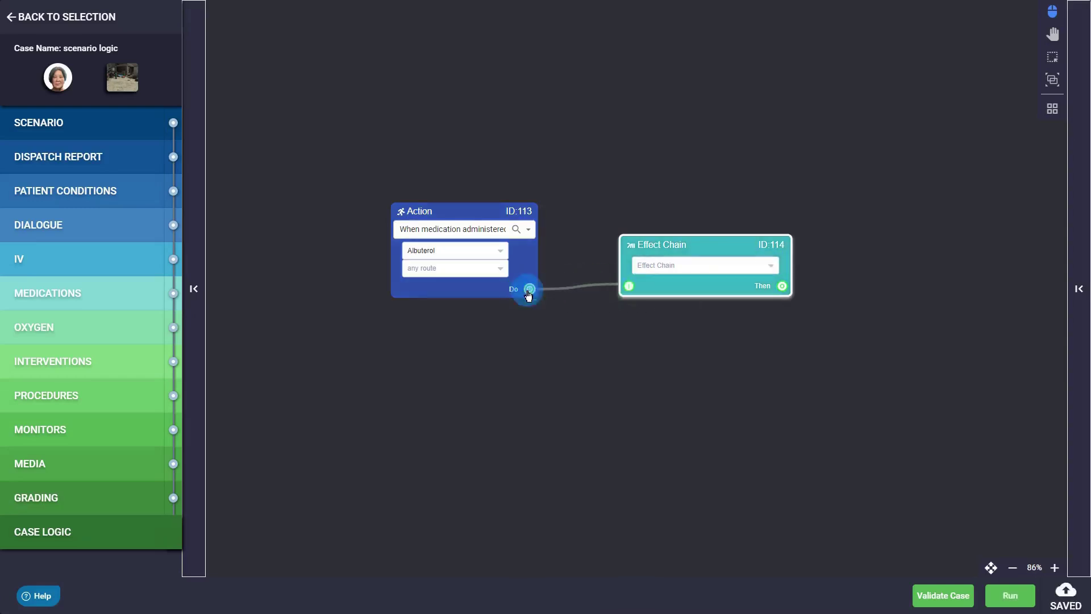
{"action": "left_click", "coordinate": [771, 273]}
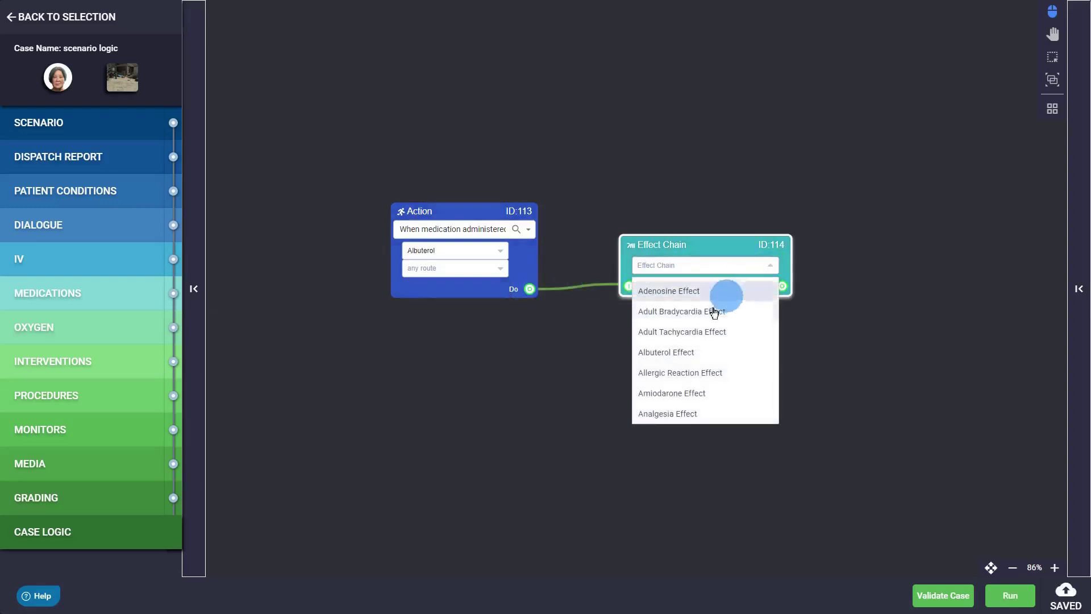
{"action": "left_click", "coordinate": [697, 359]}
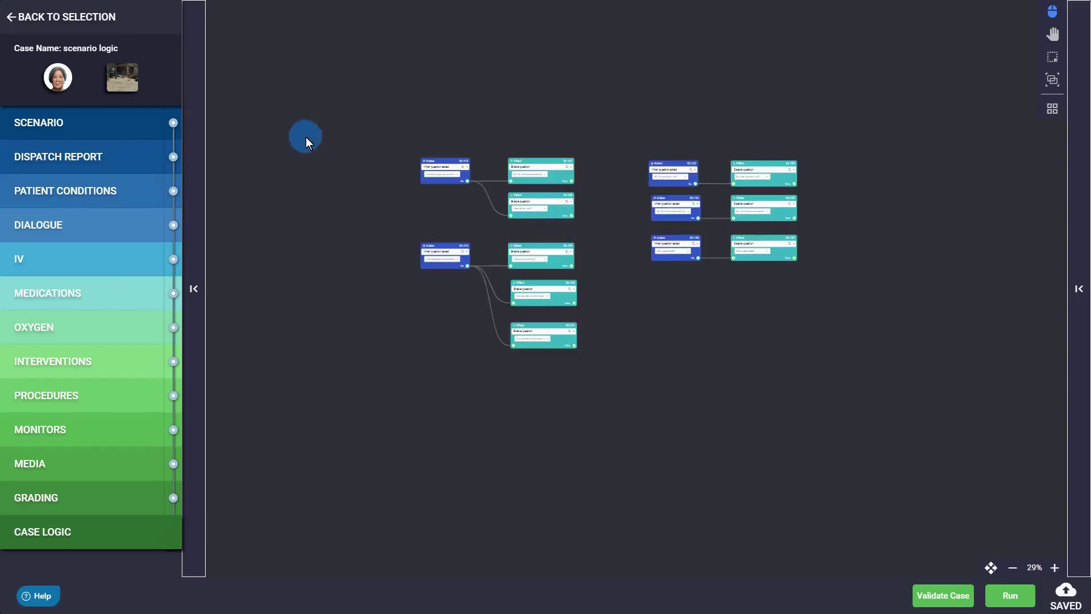
- Add a Frame to the canvas and resize it to enclose all the question Action and Effect nodes
{"action": "right_click", "coordinate": [329, 145]}
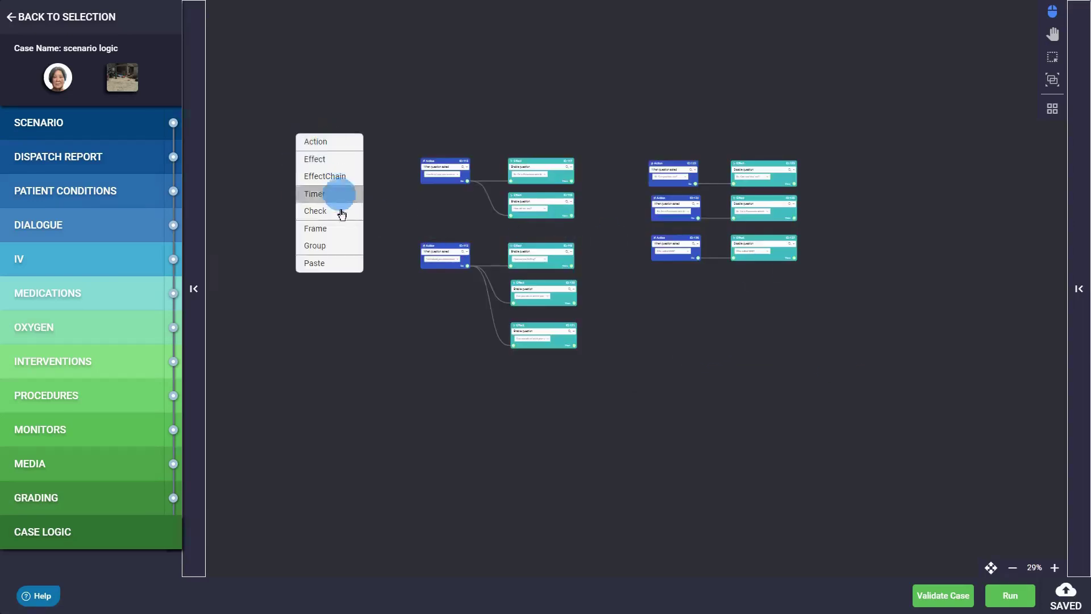
{"action": "left_click", "coordinate": [325, 229]}
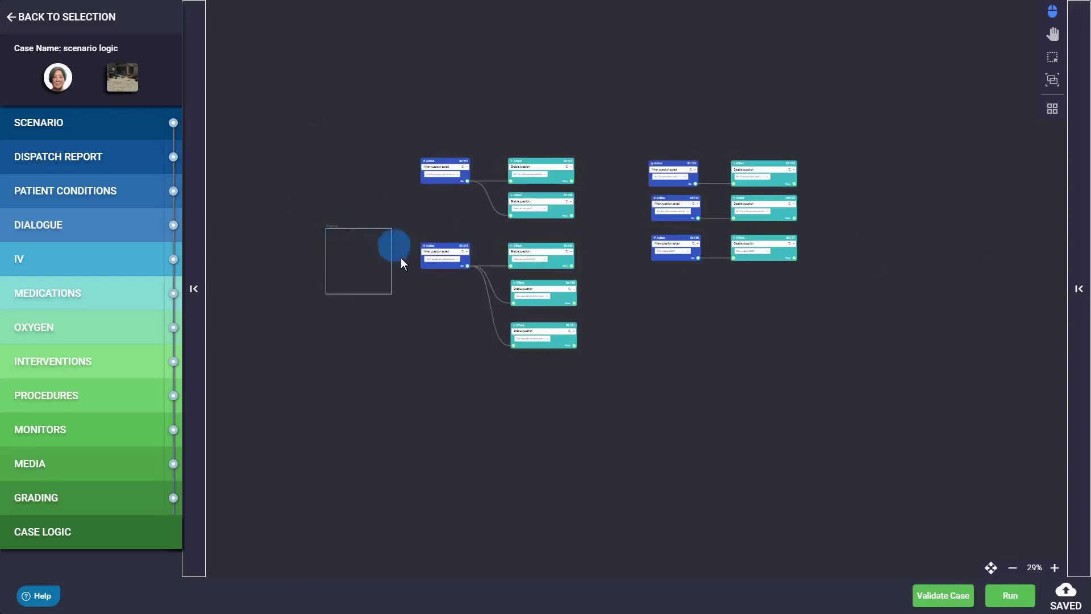
{"action": "left_click_drag", "start_coordinate": [391, 266], "coordinate": [855, 267]}
{"action": "left_click_drag", "start_coordinate": [628, 230], "coordinate": [628, 145]}
{"action": "left_click_drag", "start_coordinate": [631, 294], "coordinate": [628, 360]}
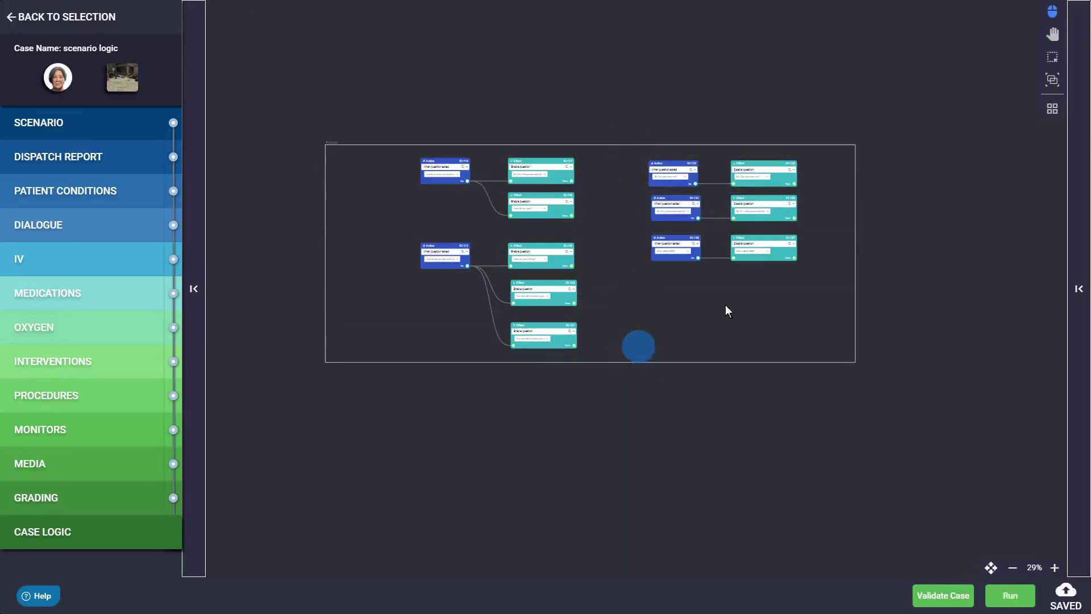
- Rename the frame around the question Action and Effect nodes to "Dialogue"
{"action": "scroll", "coordinate": [313, 170], "scroll_direction": "up", "scroll_amount": 1}
{"action": "scroll", "coordinate": [313, 171], "scroll_direction": "up", "scroll_amount": 6}
{"action": "scroll", "coordinate": [315, 167], "scroll_direction": "up", "scroll_amount": 6}
{"action": "double_click", "coordinate": [380, 81]}
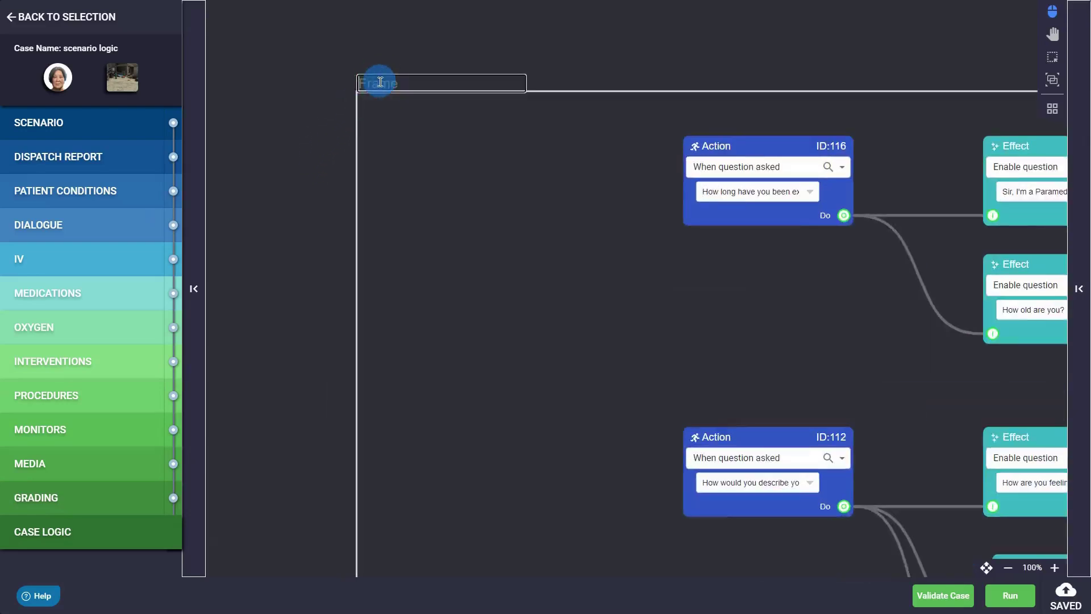
{"action": "type", "text": "Dialogue"}
{"action": "left_click", "coordinate": [299, 153]}
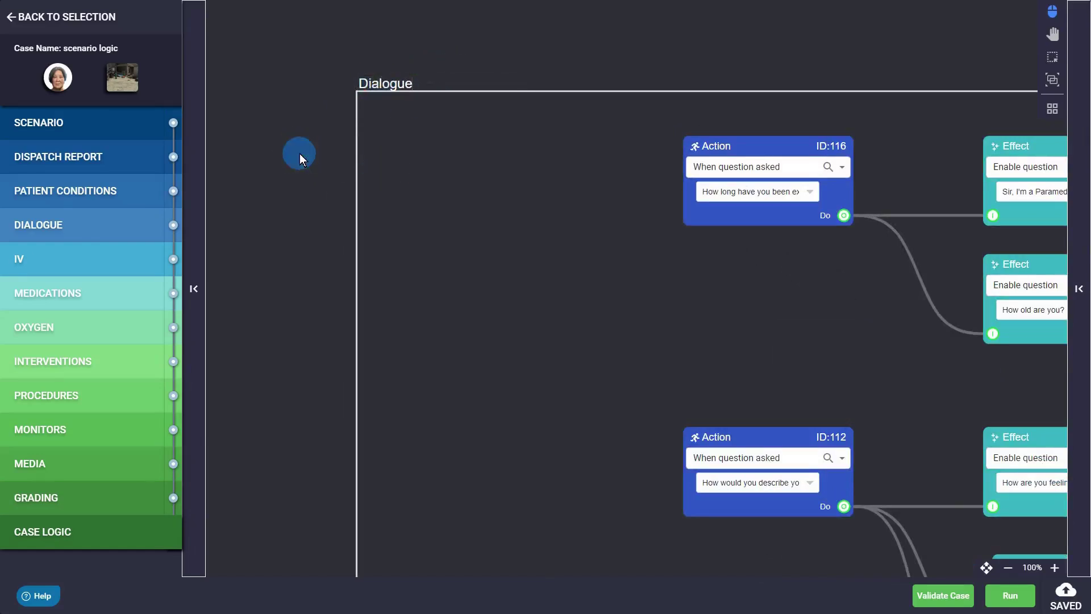
{"action": "scroll", "coordinate": [299, 154], "scroll_direction": "down", "scroll_amount": 2}
{"action": "scroll", "coordinate": [299, 153], "scroll_direction": "down", "scroll_amount": 4}
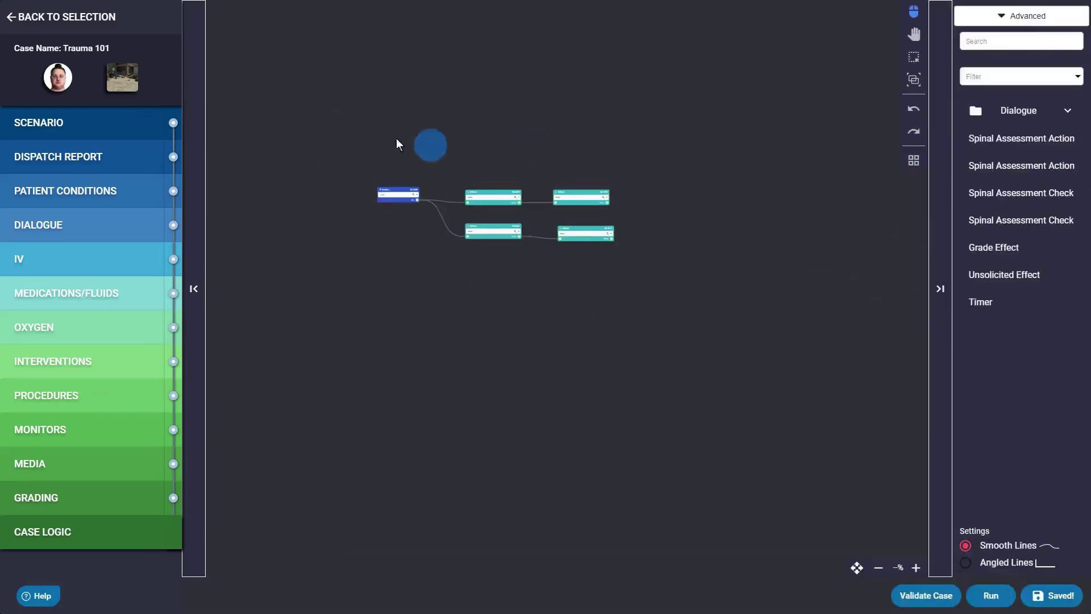
- Add a Comment node to the Trauma 101 canvas, place it above the Action node and select its text area
{"action": "right_click", "coordinate": [353, 121]}
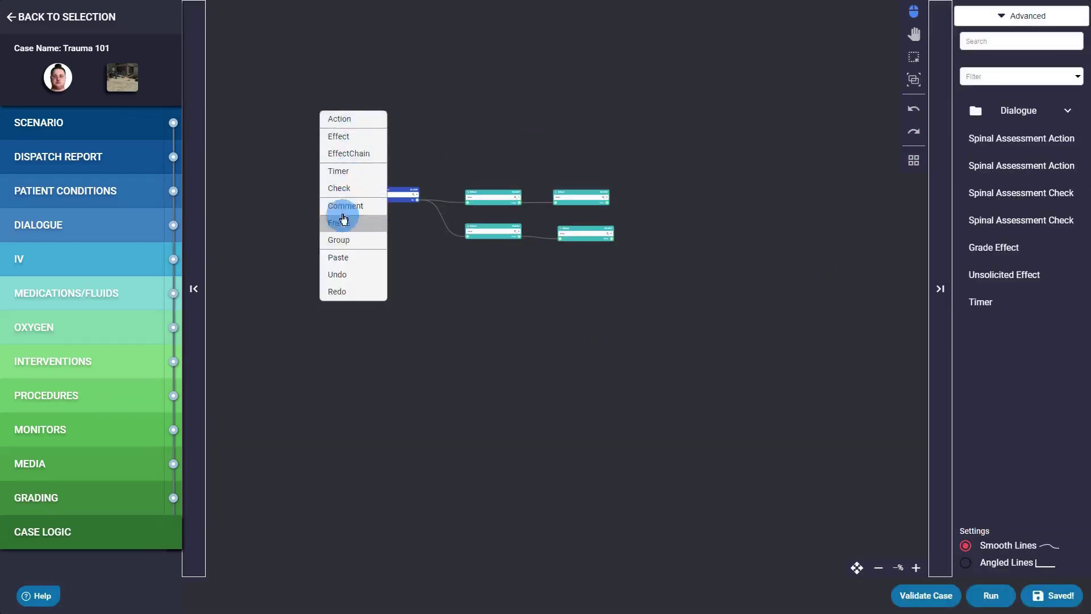
{"action": "left_click", "coordinate": [344, 206]}
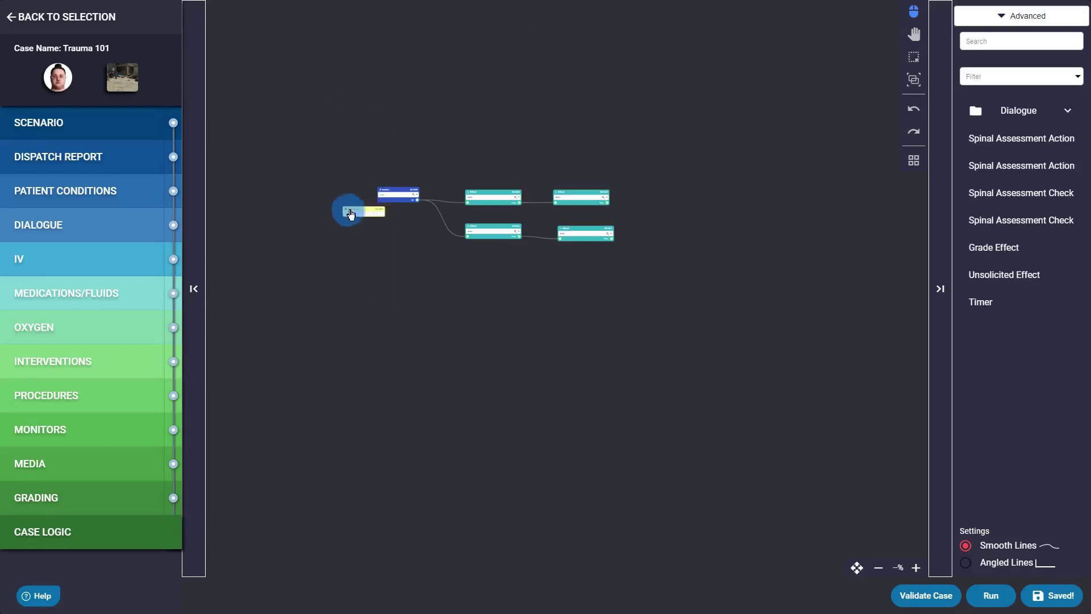
{"action": "left_click_drag", "start_coordinate": [351, 210], "coordinate": [397, 140]}
{"action": "scroll", "coordinate": [369, 154], "scroll_direction": "up", "scroll_amount": 5}
{"action": "scroll", "coordinate": [376, 149], "scroll_direction": "up", "scroll_amount": 1}
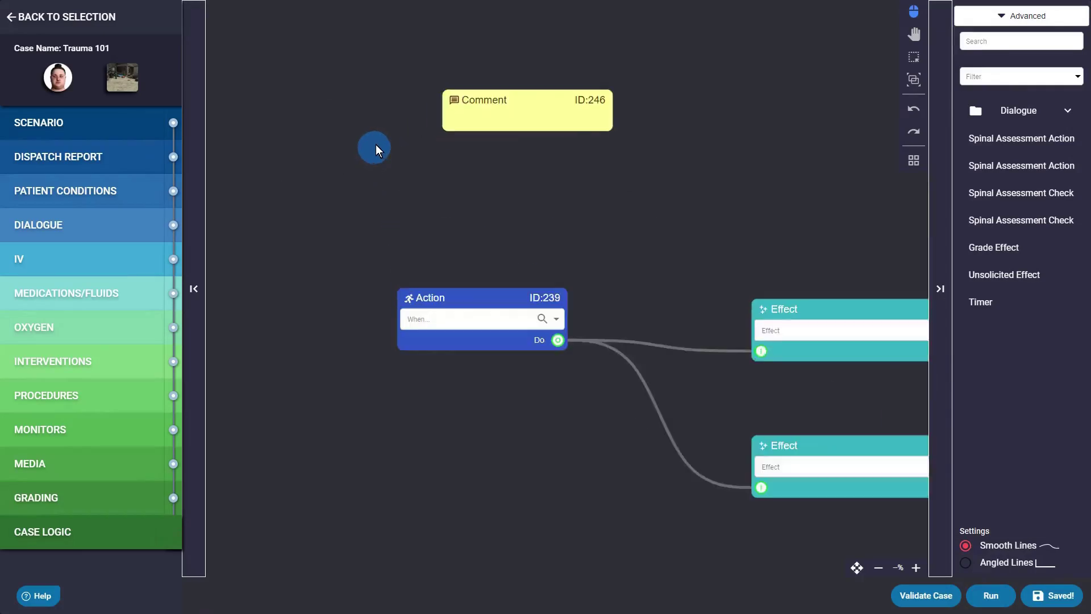
{"action": "left_click", "coordinate": [501, 120]}
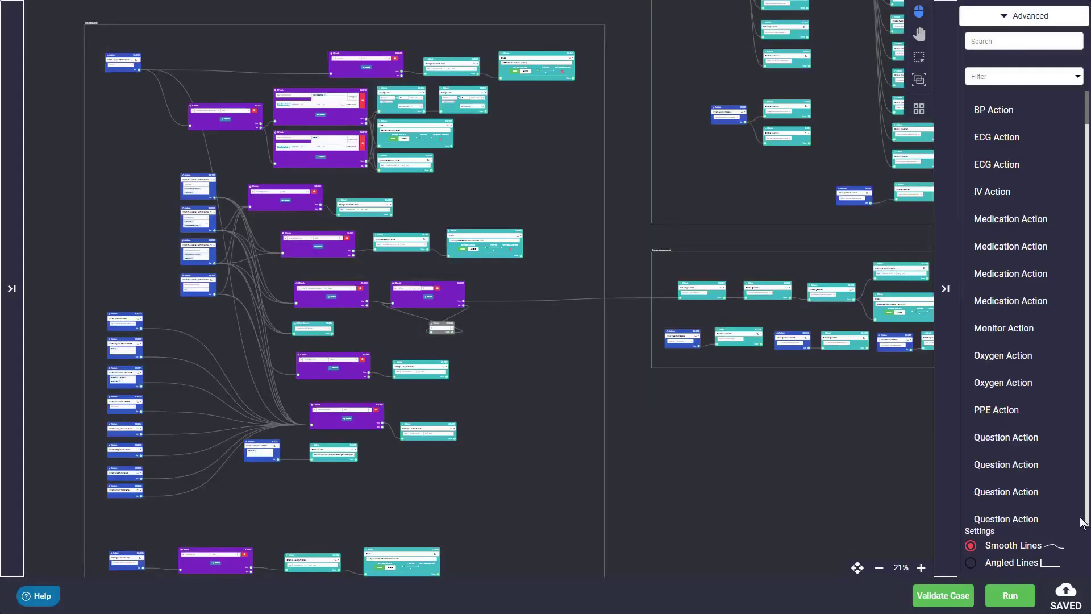
- Toggle the canvas connection style between Angled Lines and Smooth Lines to compare how the node connections are drawn
{"action": "left_click", "coordinate": [971, 565]}
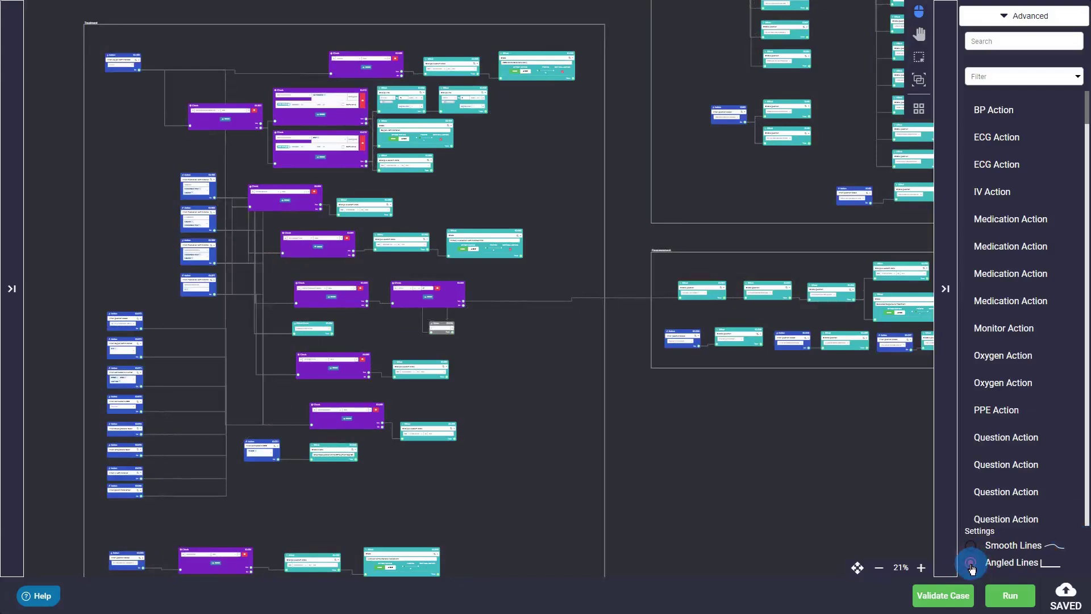
{"action": "left_click", "coordinate": [971, 550]}
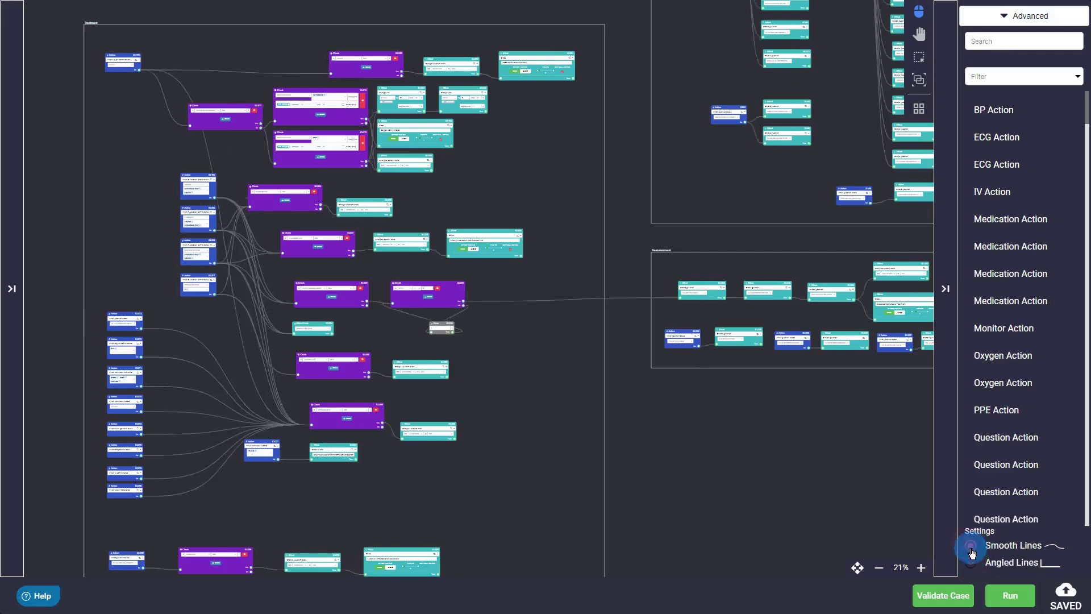
{"action": "left_click", "coordinate": [971, 563]}
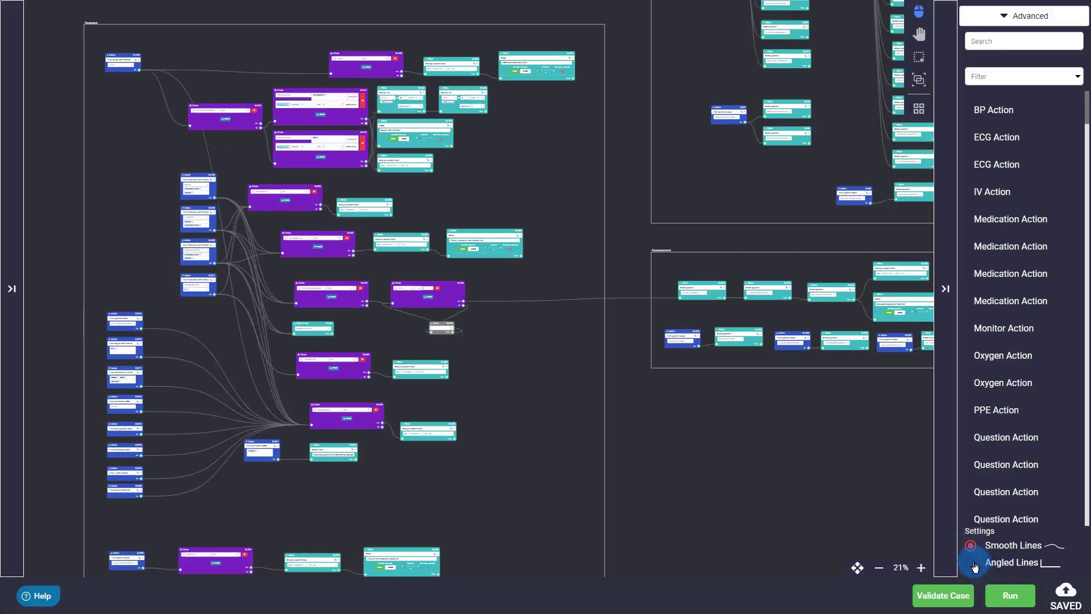
{"action": "left_click", "coordinate": [87, 395]}
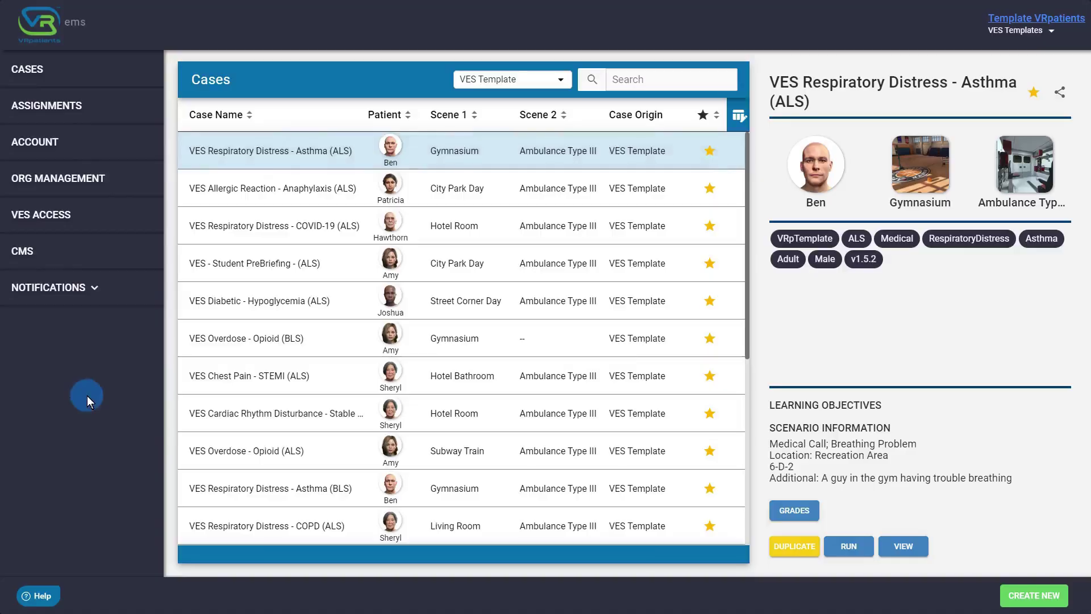